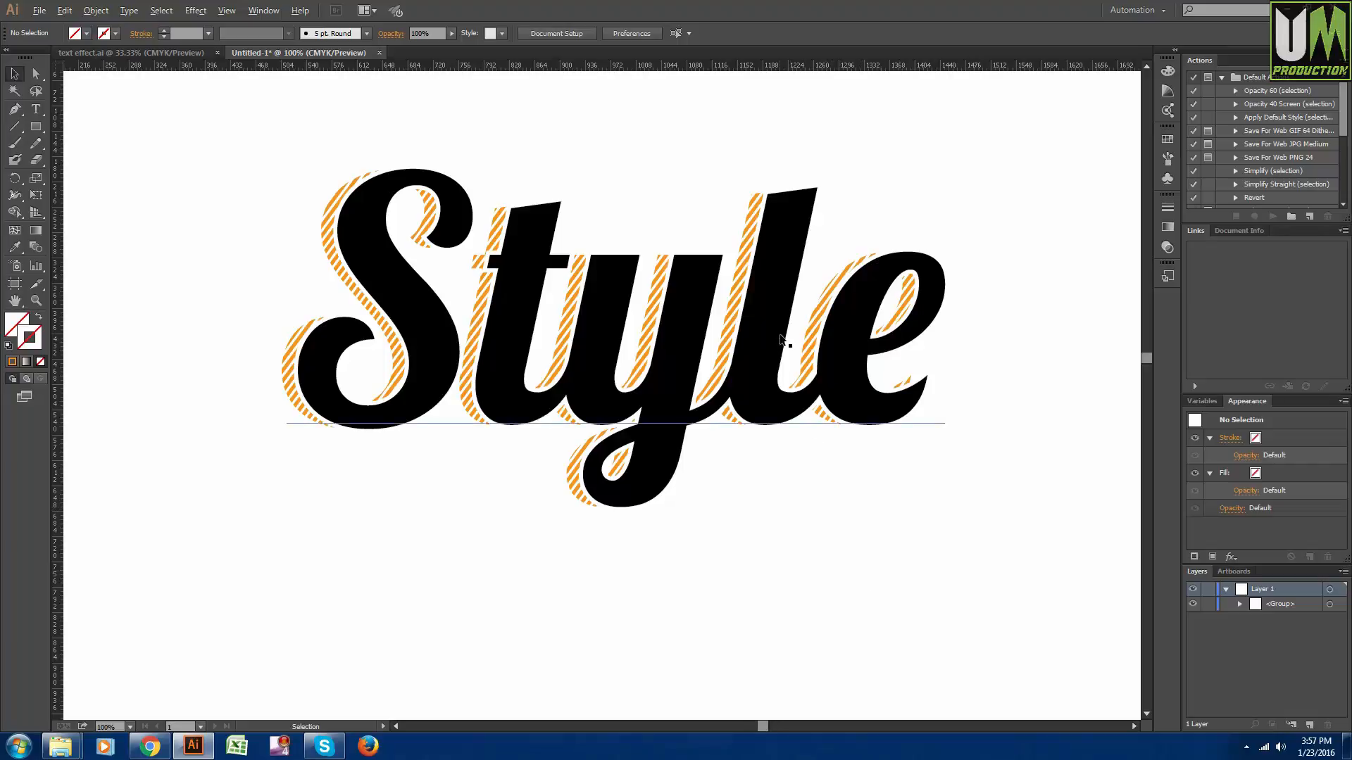
- Add a point text reading "Style" in the Lobster font on the empty artboard area below the finished lettering
scroll(781, 334, down, 1)
scroll(742, 317, up, 1)
scroll(318, 276, up, 1)
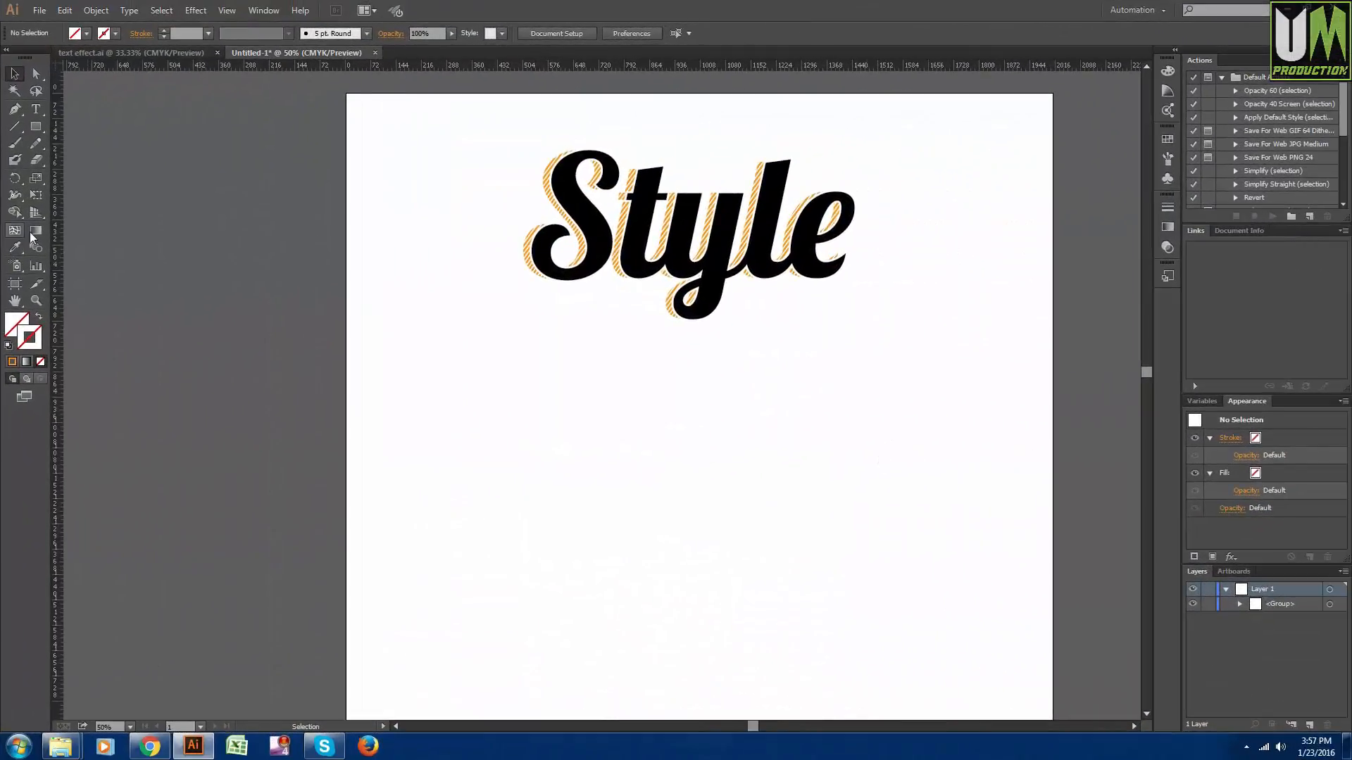
click(8, 330)
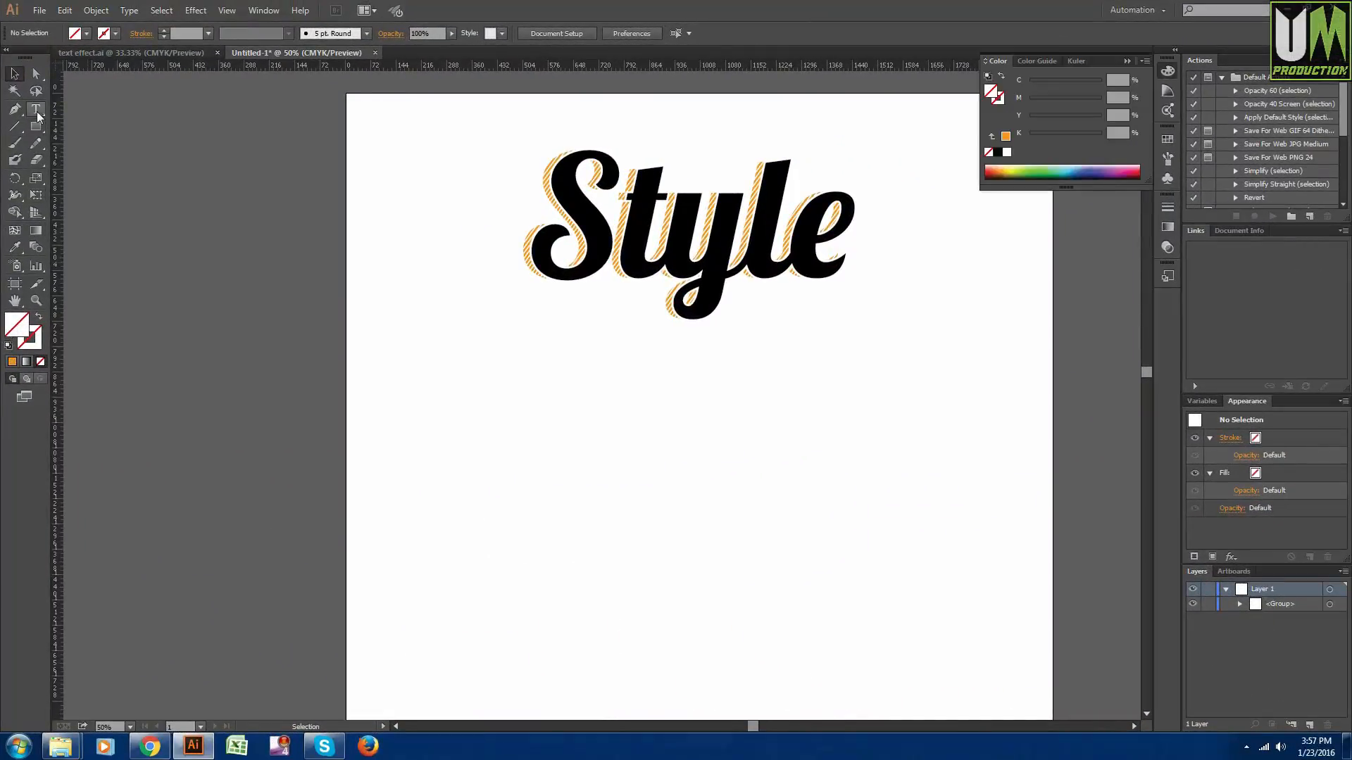
click(36, 113)
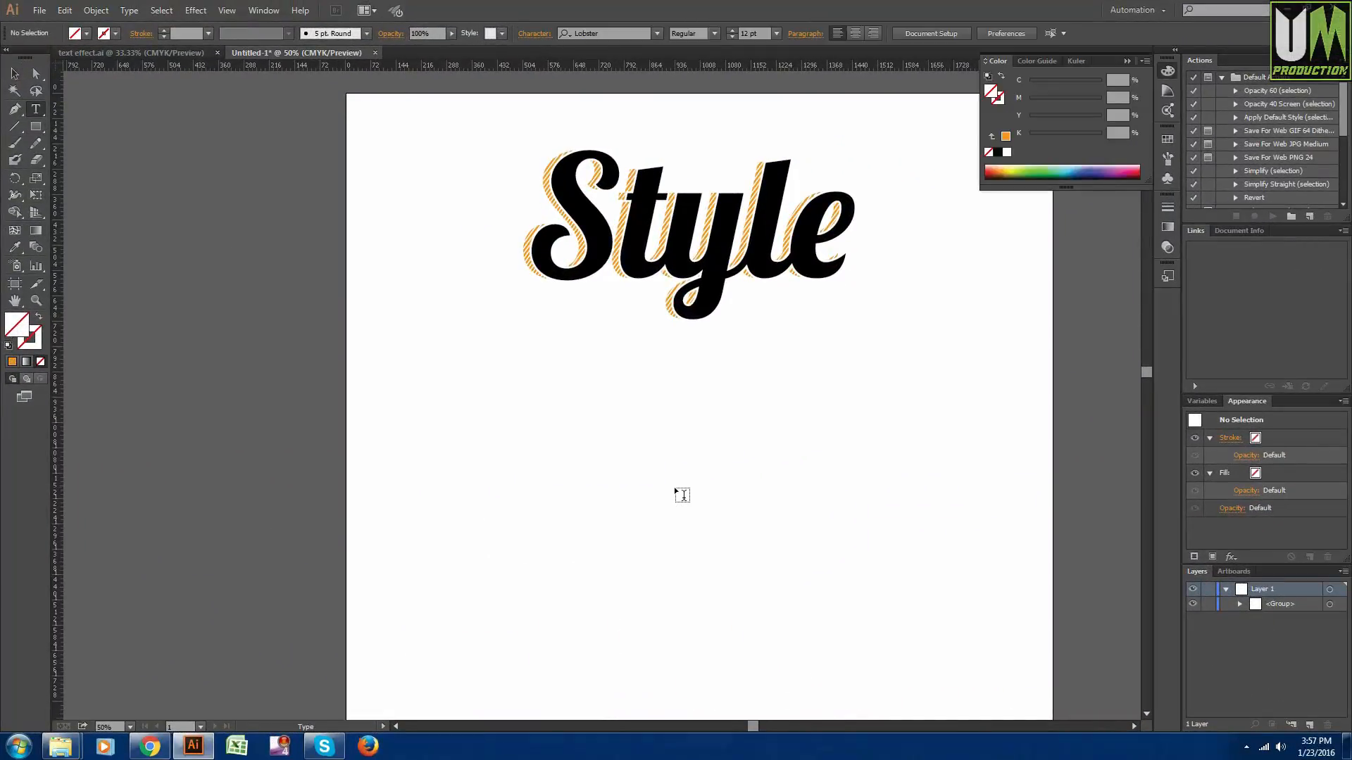
click(647, 521)
text(S)
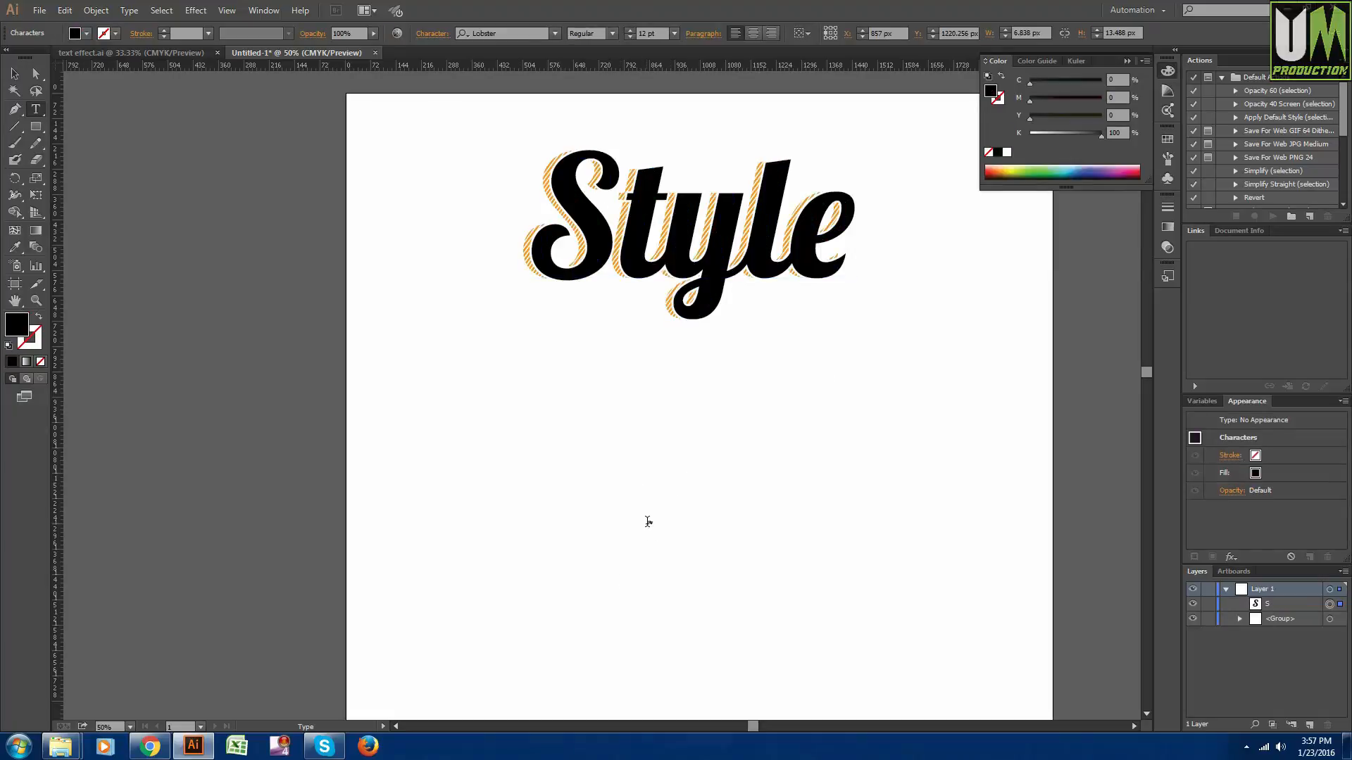
text(tyle)
key(Escape)
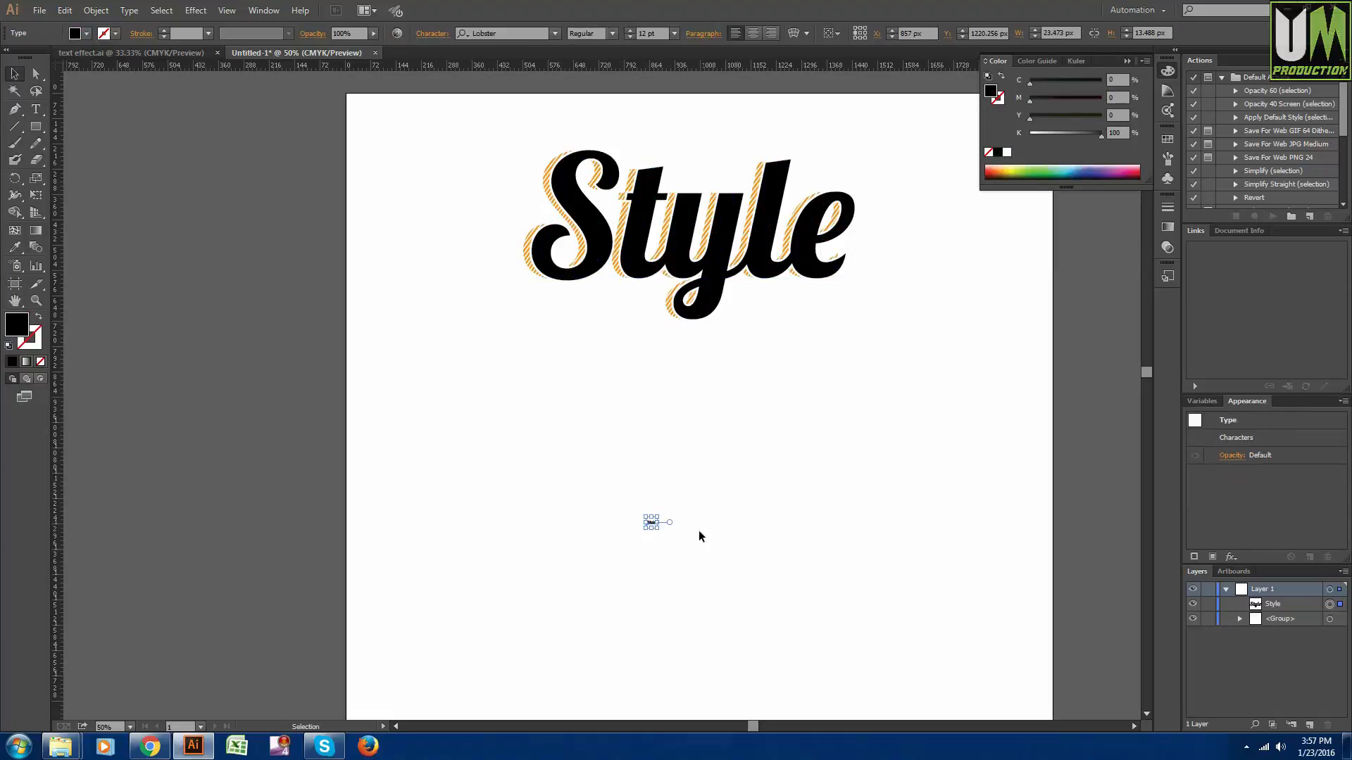
- Enlarge the new "Style" text to about 418 pt and position it beneath the finished striped lettering
drag(657, 528, 868, 683)
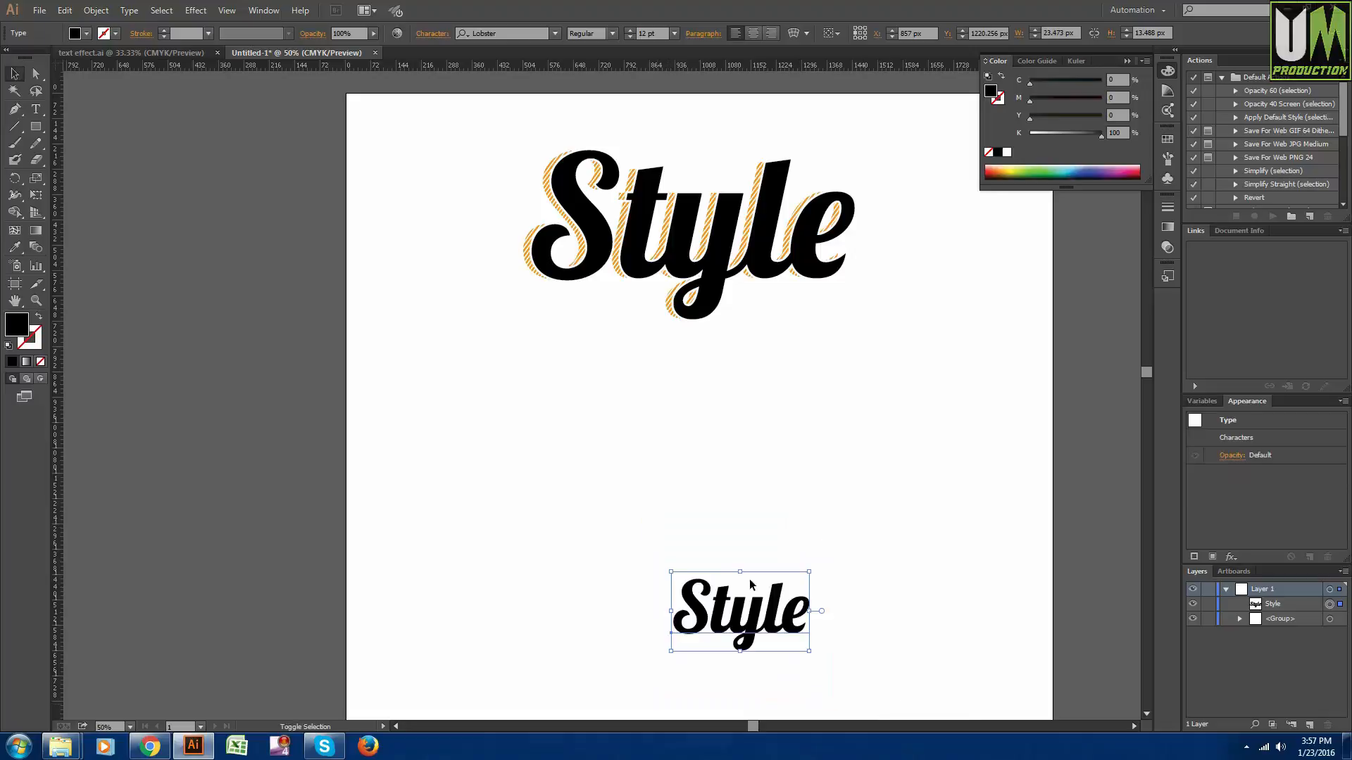
drag(749, 584, 665, 432)
drag(727, 501, 870, 590)
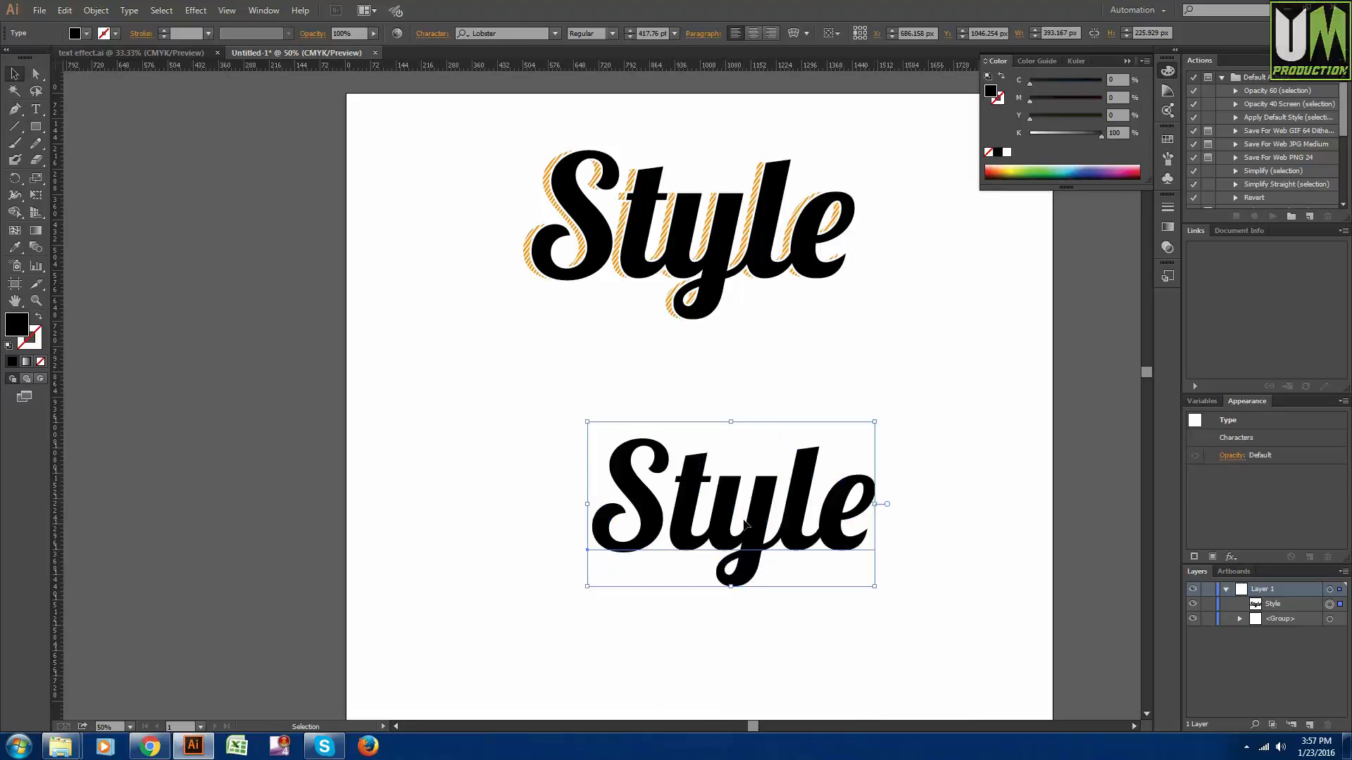
drag(747, 529, 707, 507)
click(493, 33)
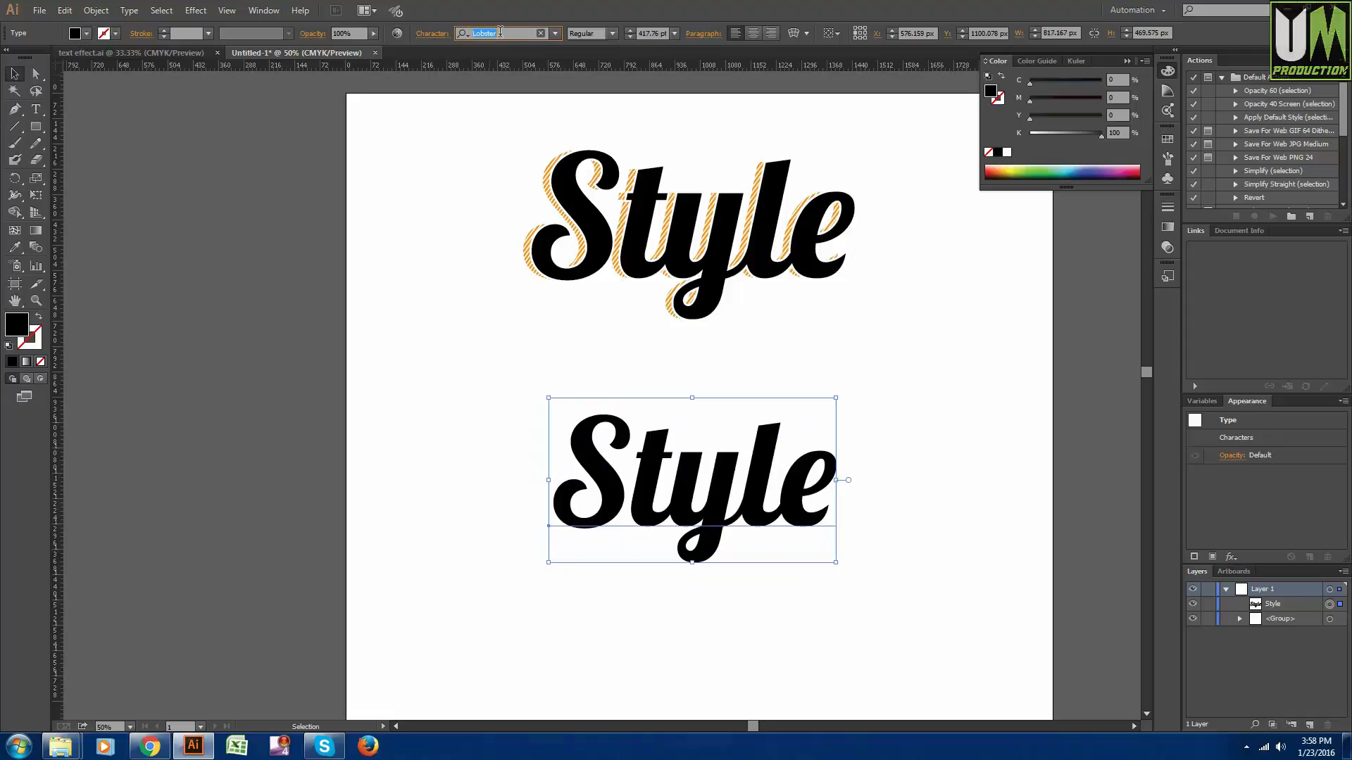
click(906, 505)
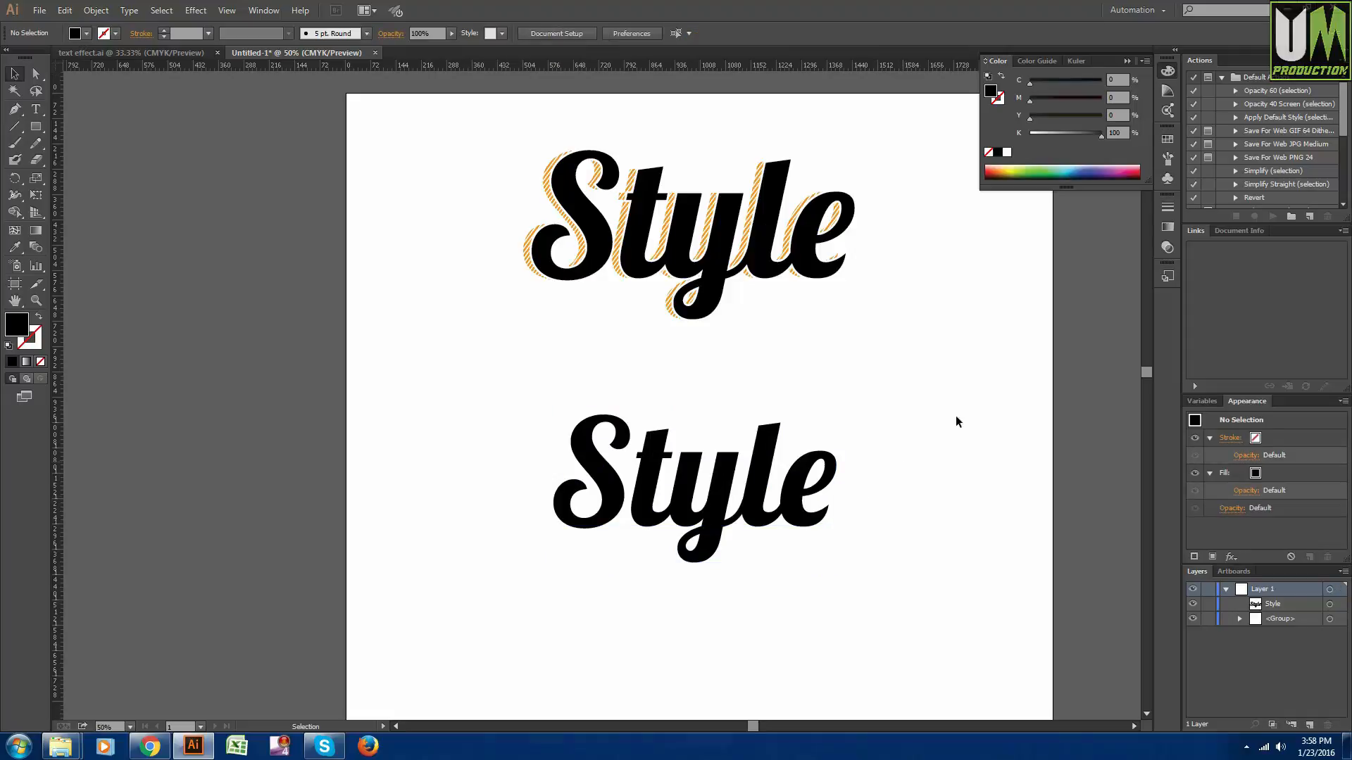
- Adjust the plain "Style" text's position and place a duplicate of it directly below
click(1127, 61)
scroll(753, 458, down, 4)
drag(739, 421, 746, 439)
click(866, 561)
scroll(865, 560, down, 1)
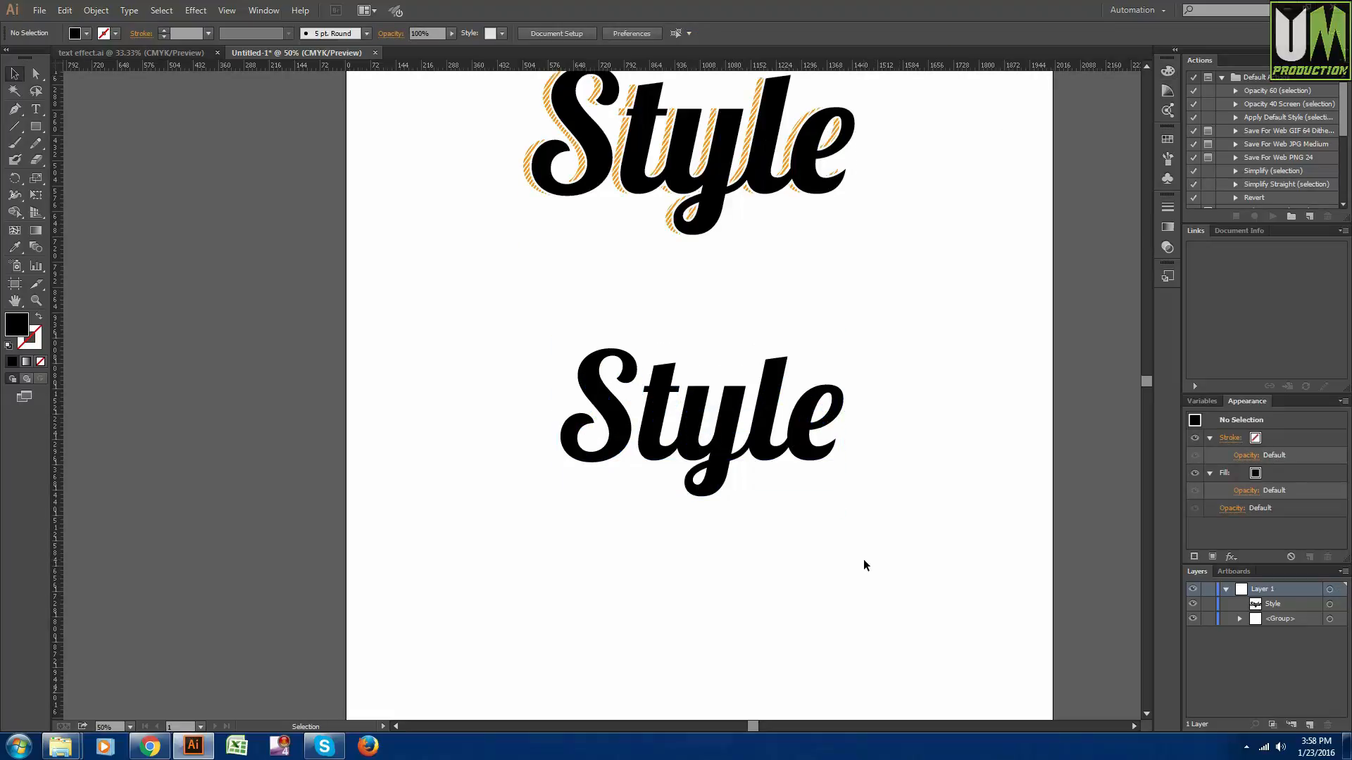
scroll(733, 423, down, 3)
drag(731, 389, 735, 367)
scroll(734, 368, down, 7)
alt+drag(717, 263, 713, 530)
click(885, 413)
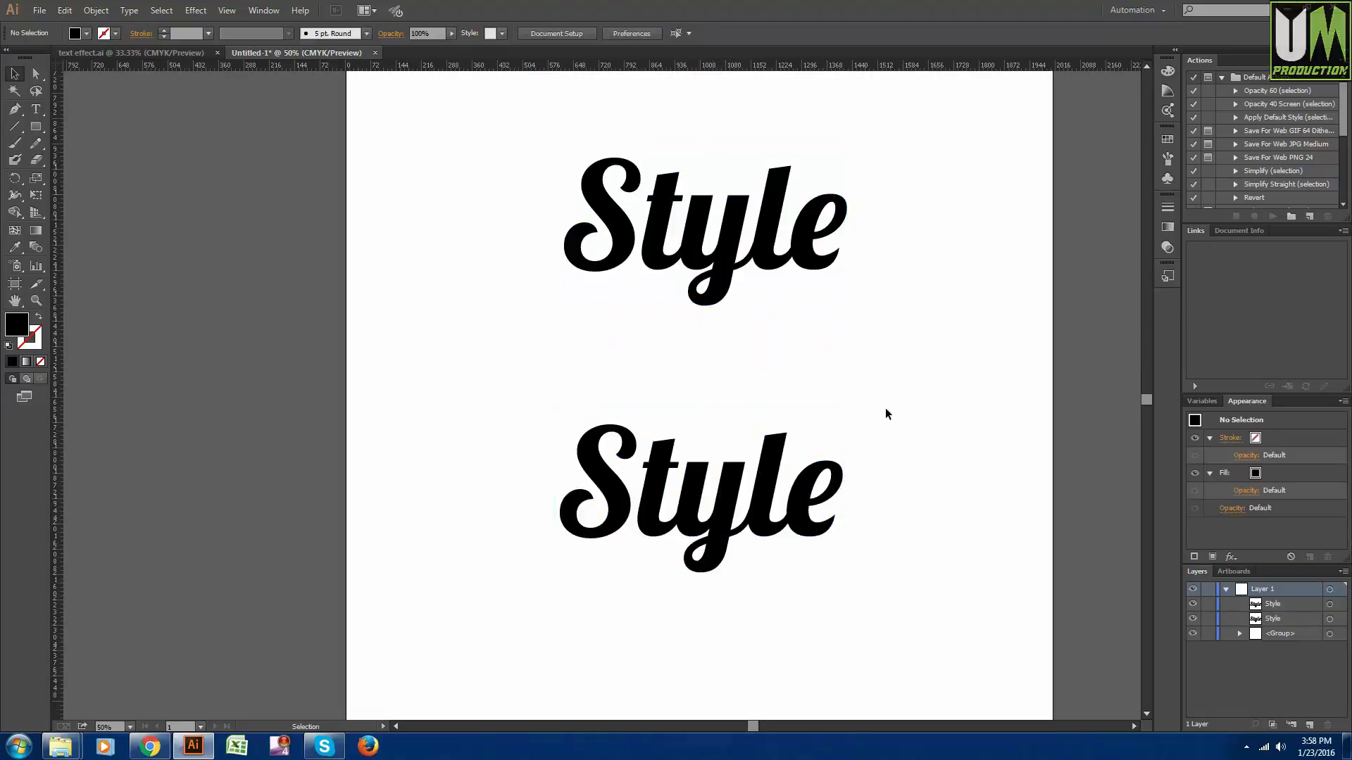
- Draw a diagonal line about 434 px wide and 494 px high left of the lower "Style" text, with a 5 pt stroke
scroll(886, 413, down, 4)
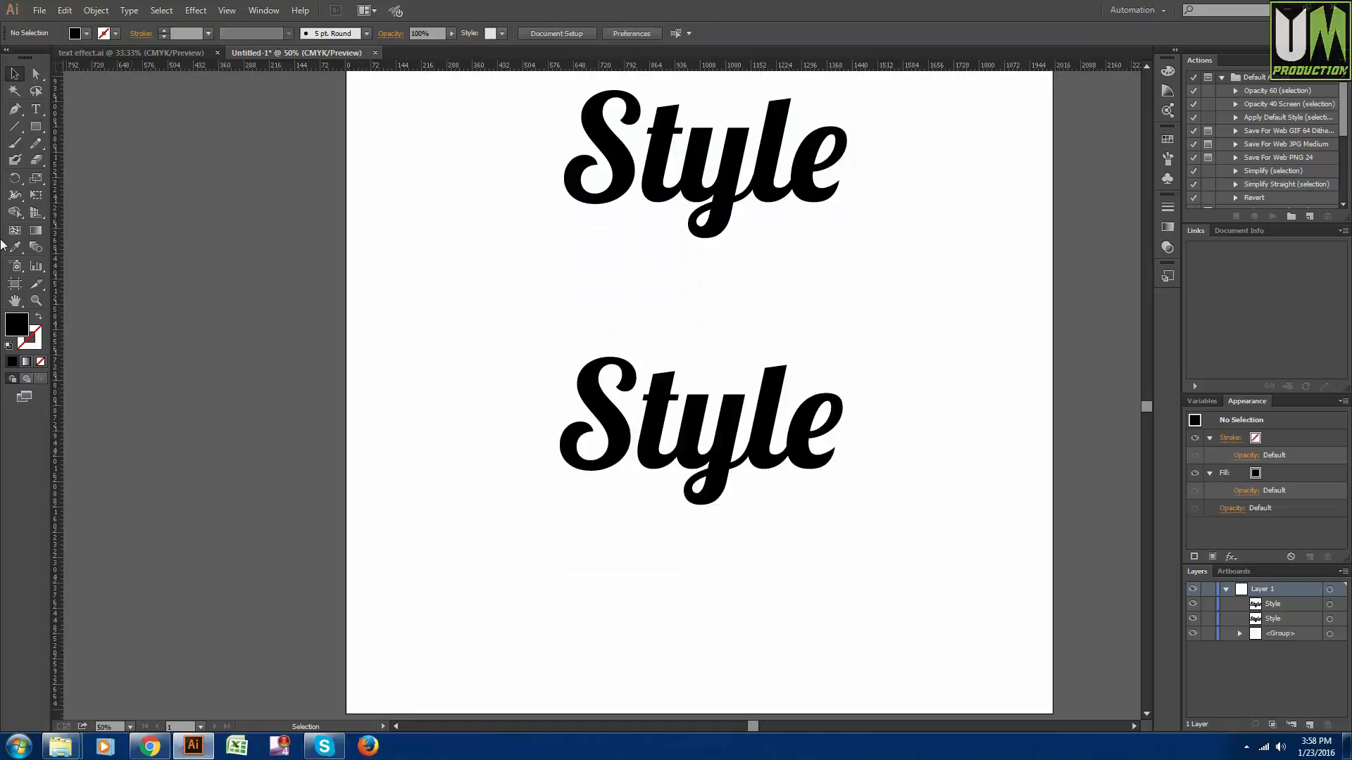
click(13, 128)
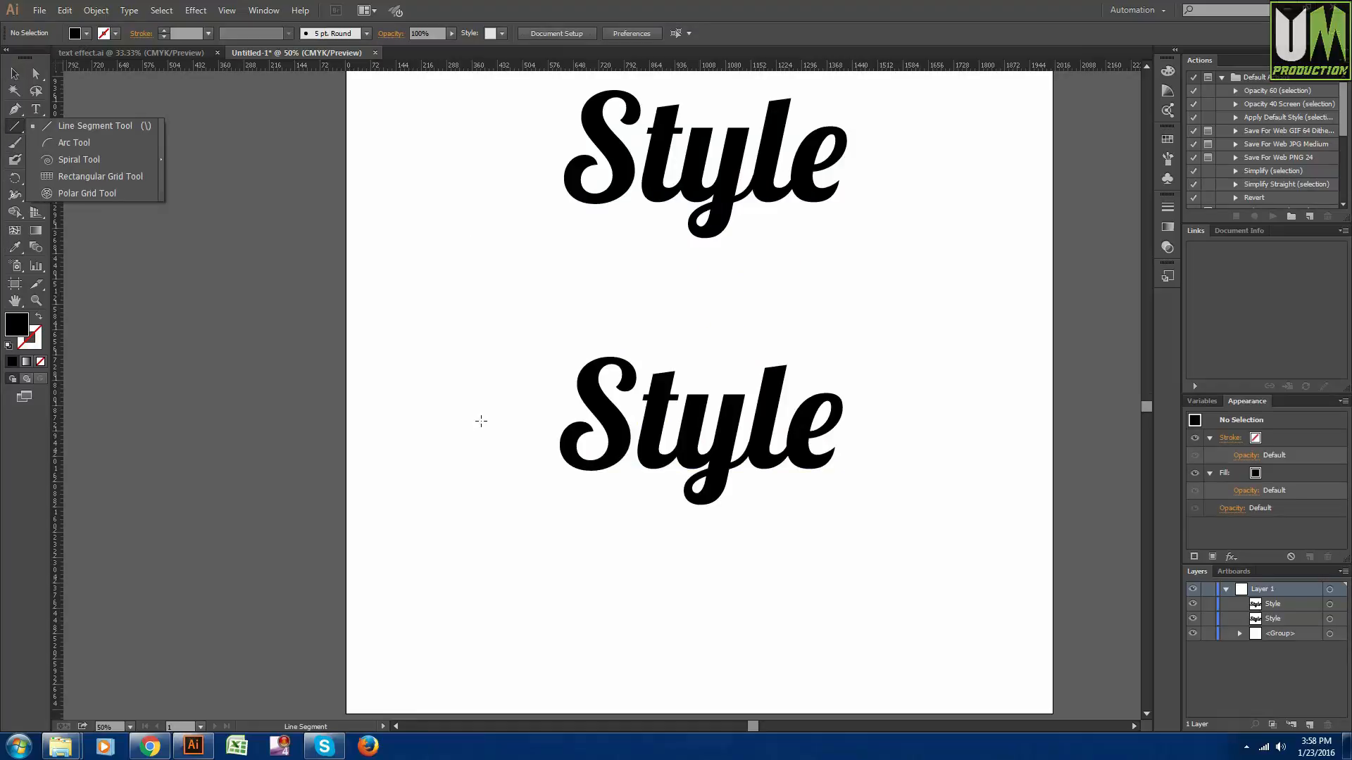
click(16, 127)
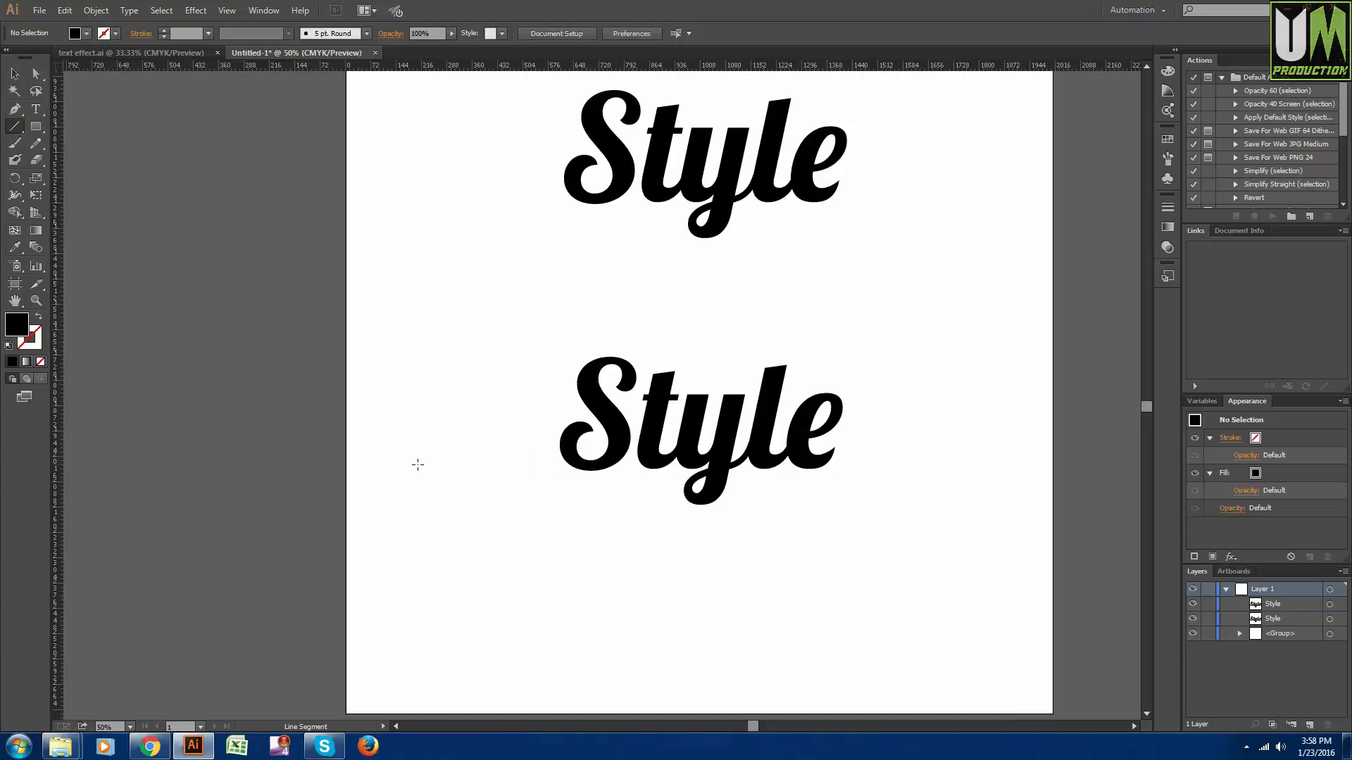
drag(417, 465, 569, 290)
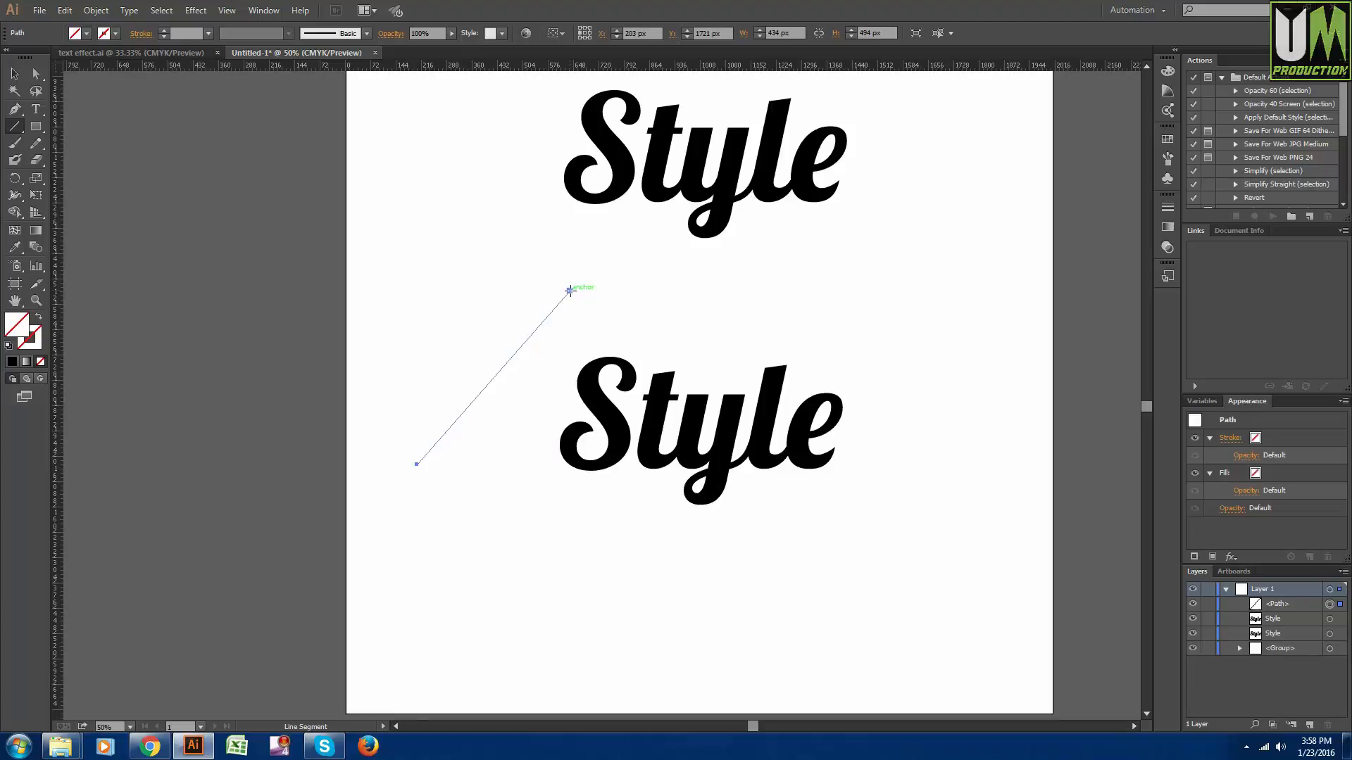
click(1246, 444)
click(1321, 438)
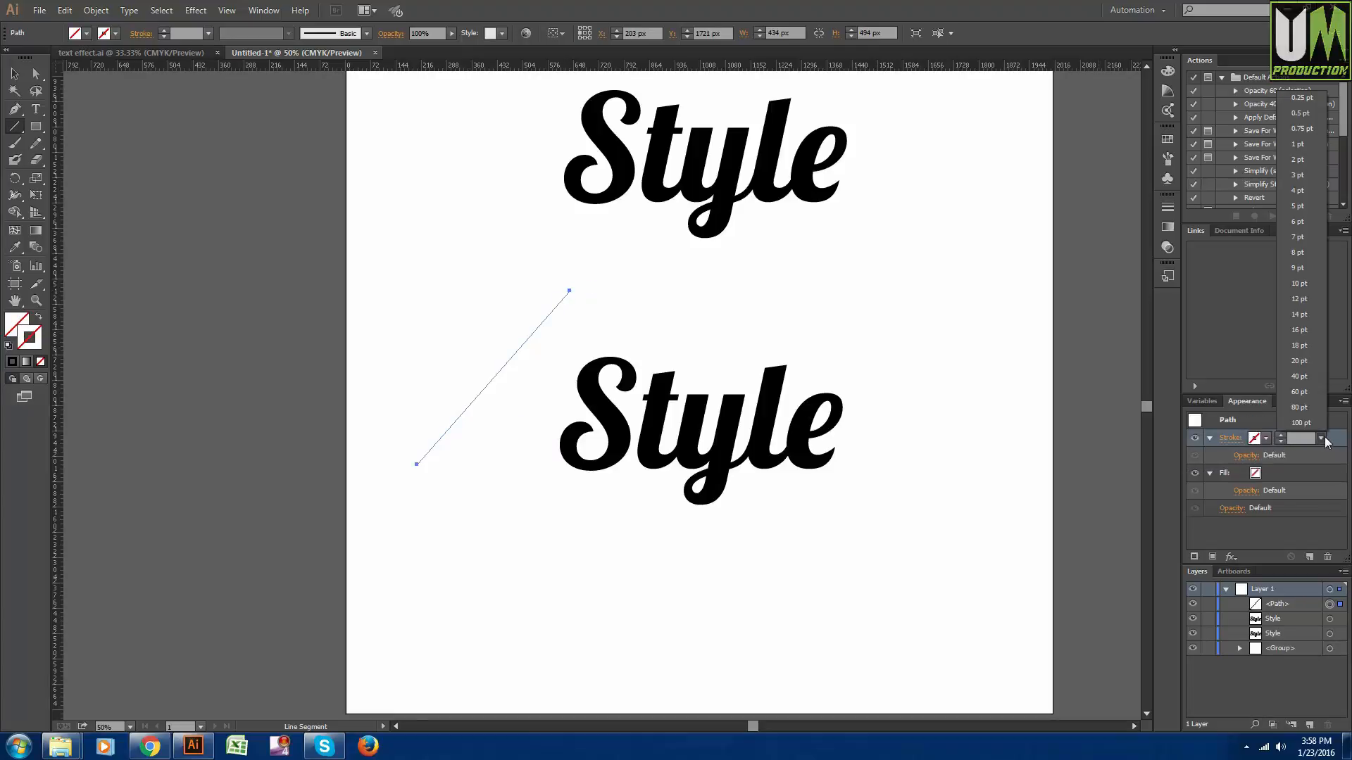
click(1298, 206)
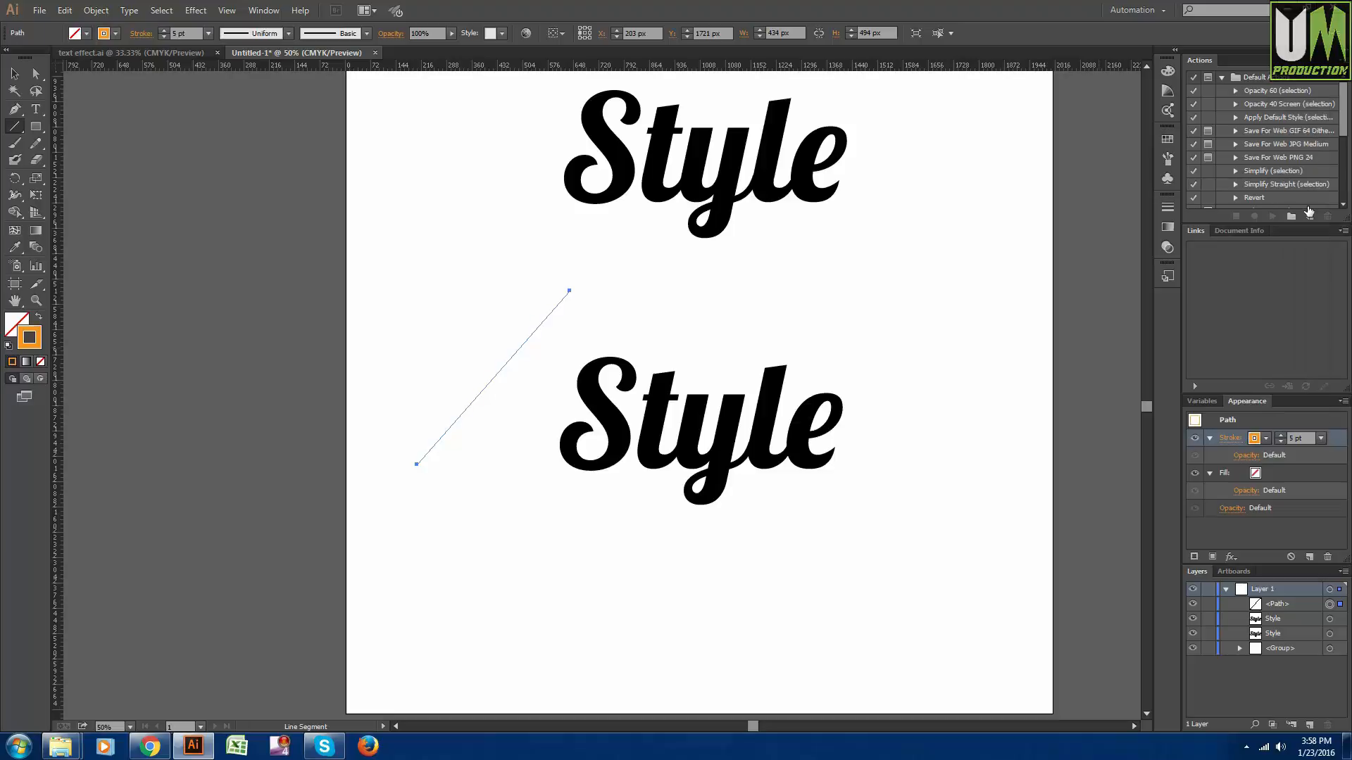
- Shift the diagonal line slightly down beside the lower text and duplicate it to the right side of the word
click(14, 73)
click(277, 228)
drag(517, 356, 502, 377)
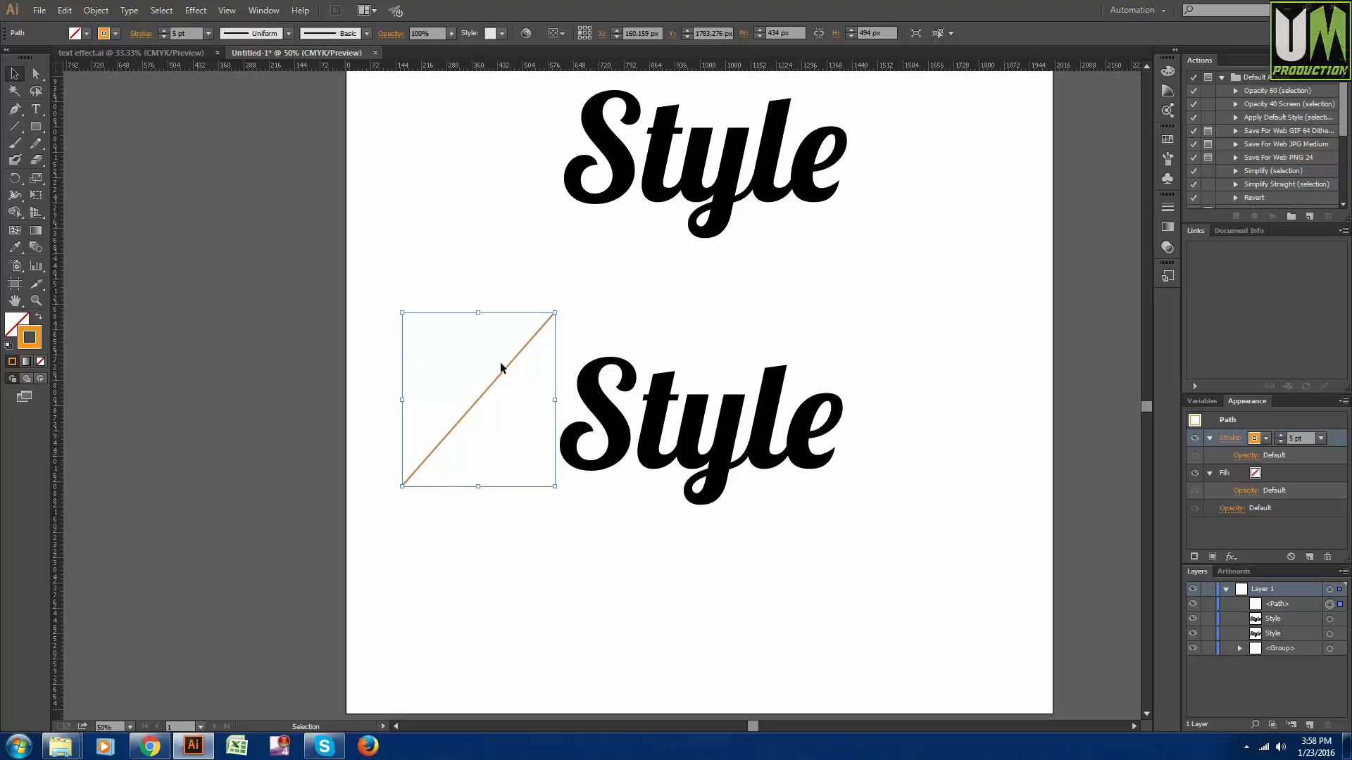
drag(510, 369, 913, 411)
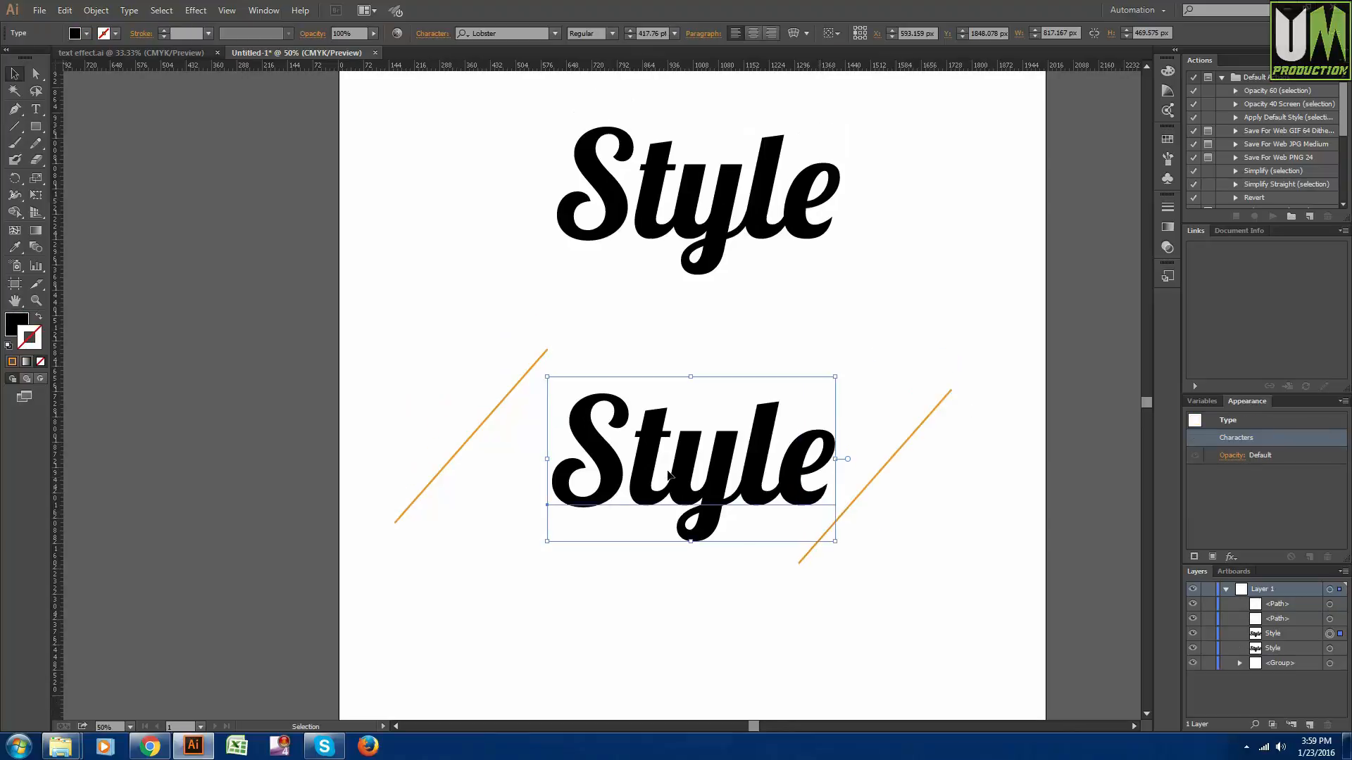
key(Left)
key(Left)
key(Left)
key(Left)
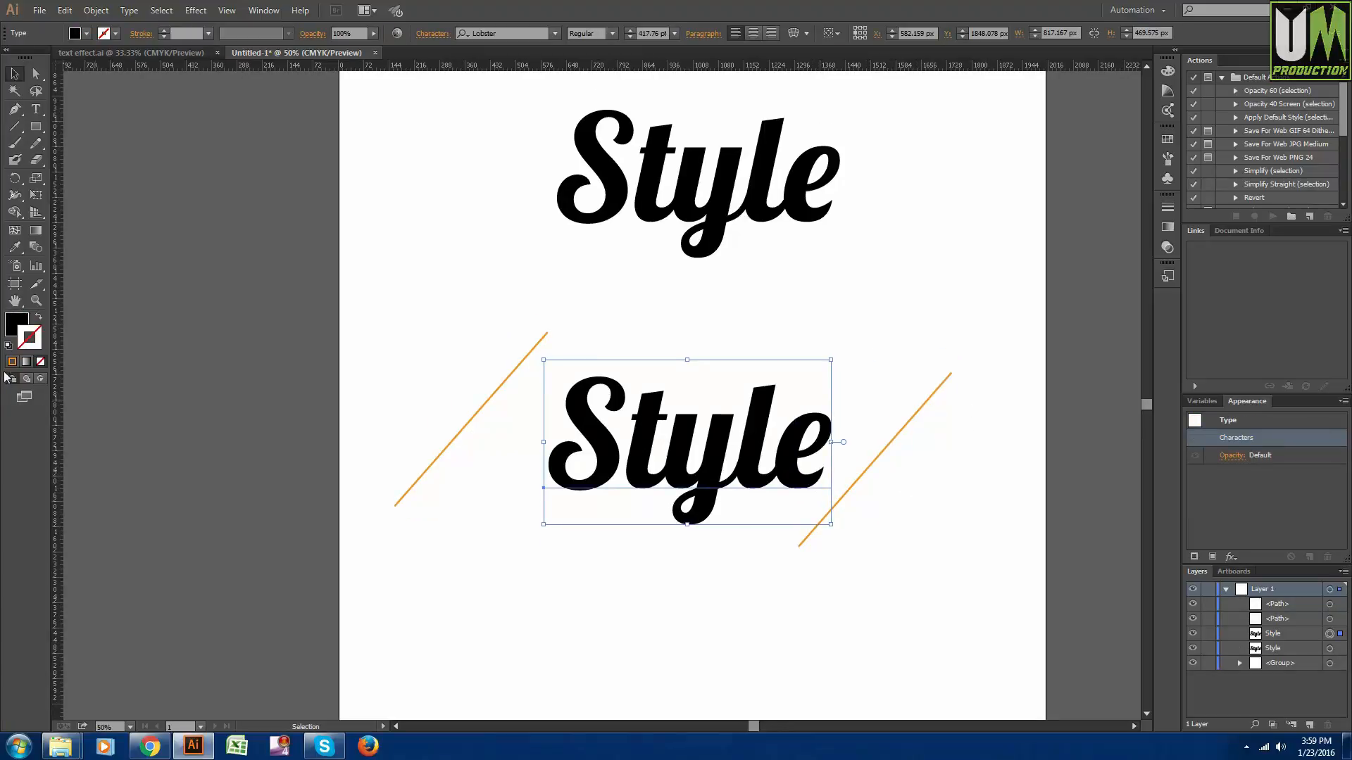
click(12, 361)
click(950, 500)
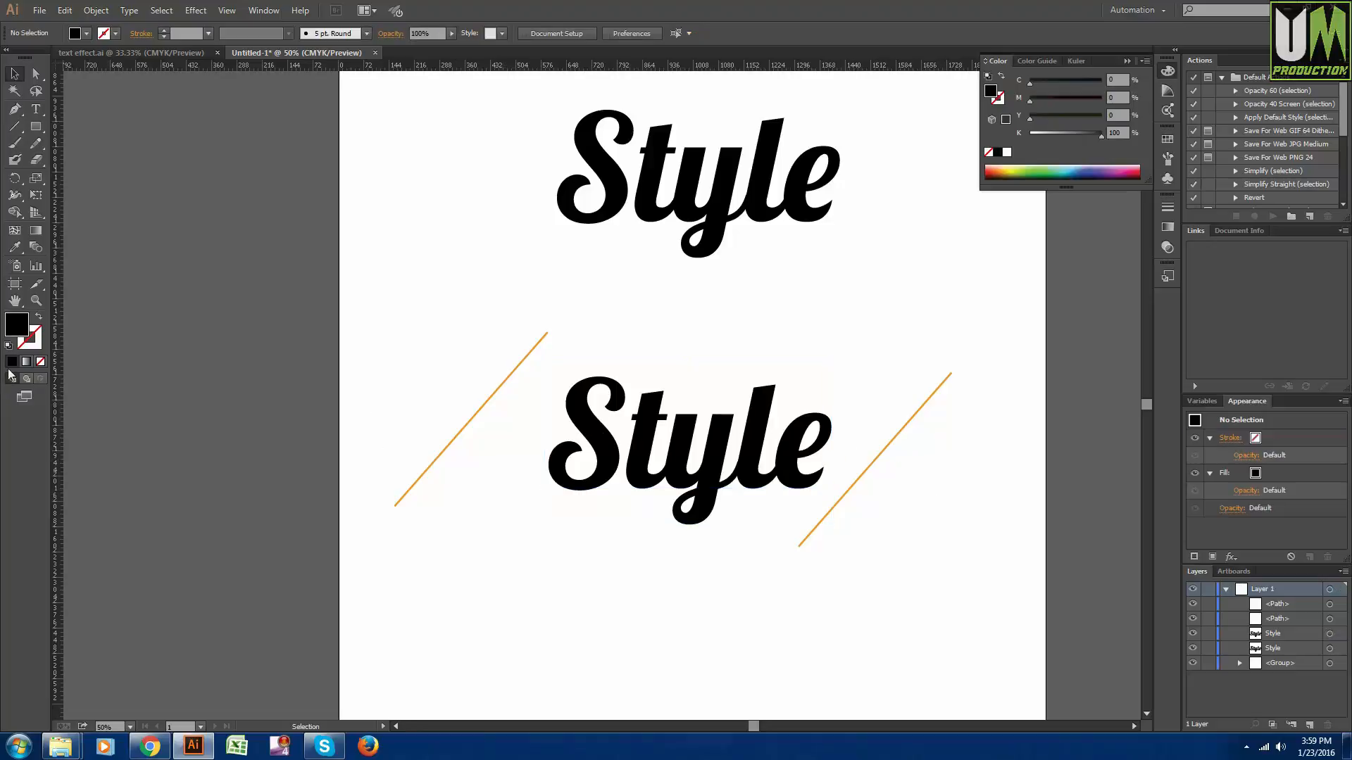
- Configure the Blend tool's spacing to Specified Steps with a value of 120
click(34, 252)
key(alt)
double_click(37, 247)
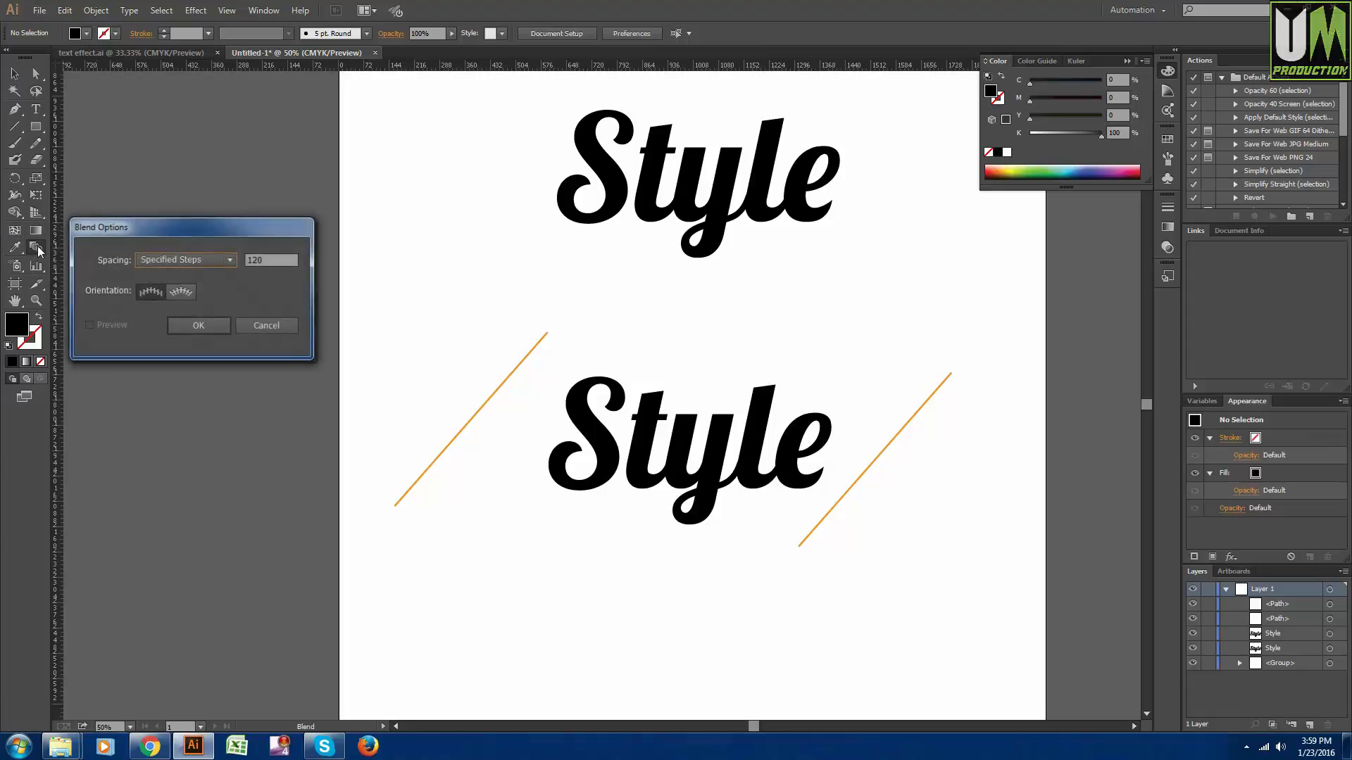
drag(114, 230, 129, 227)
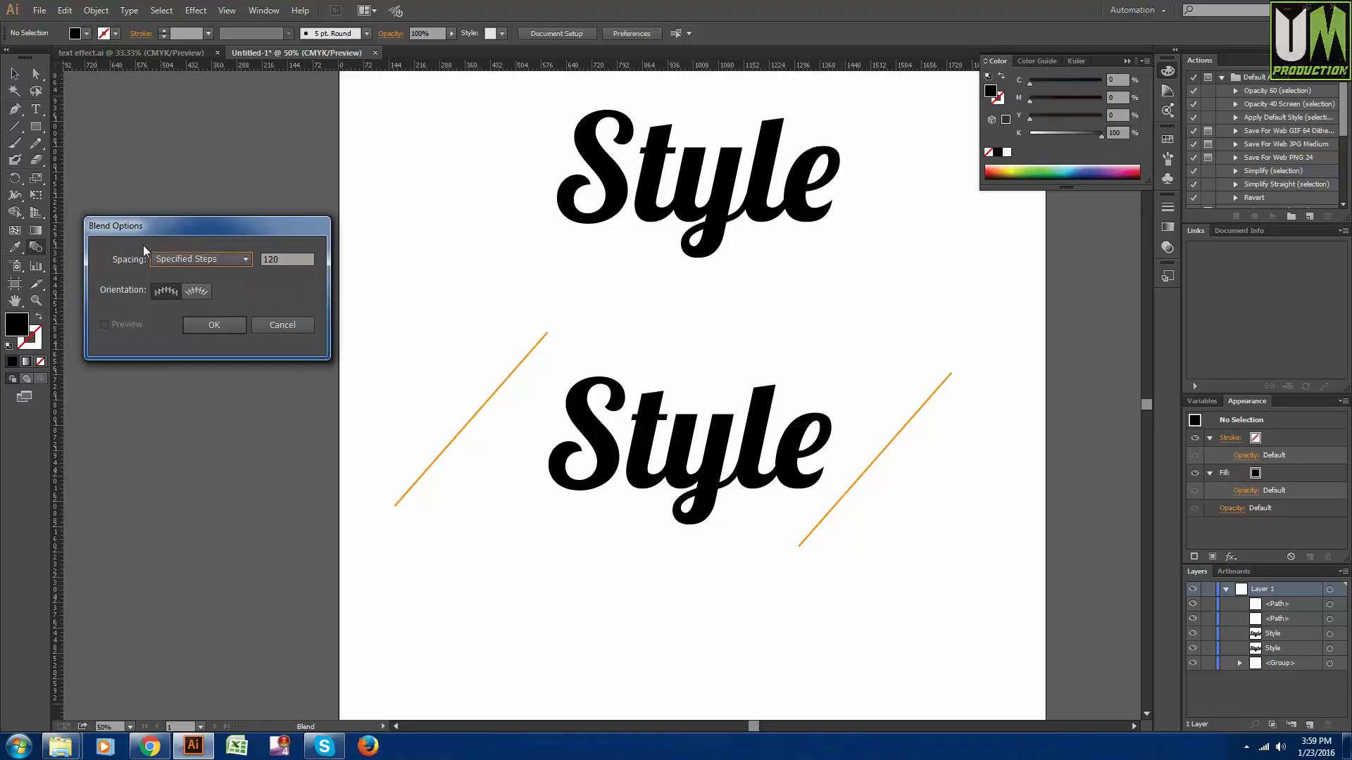
click(172, 258)
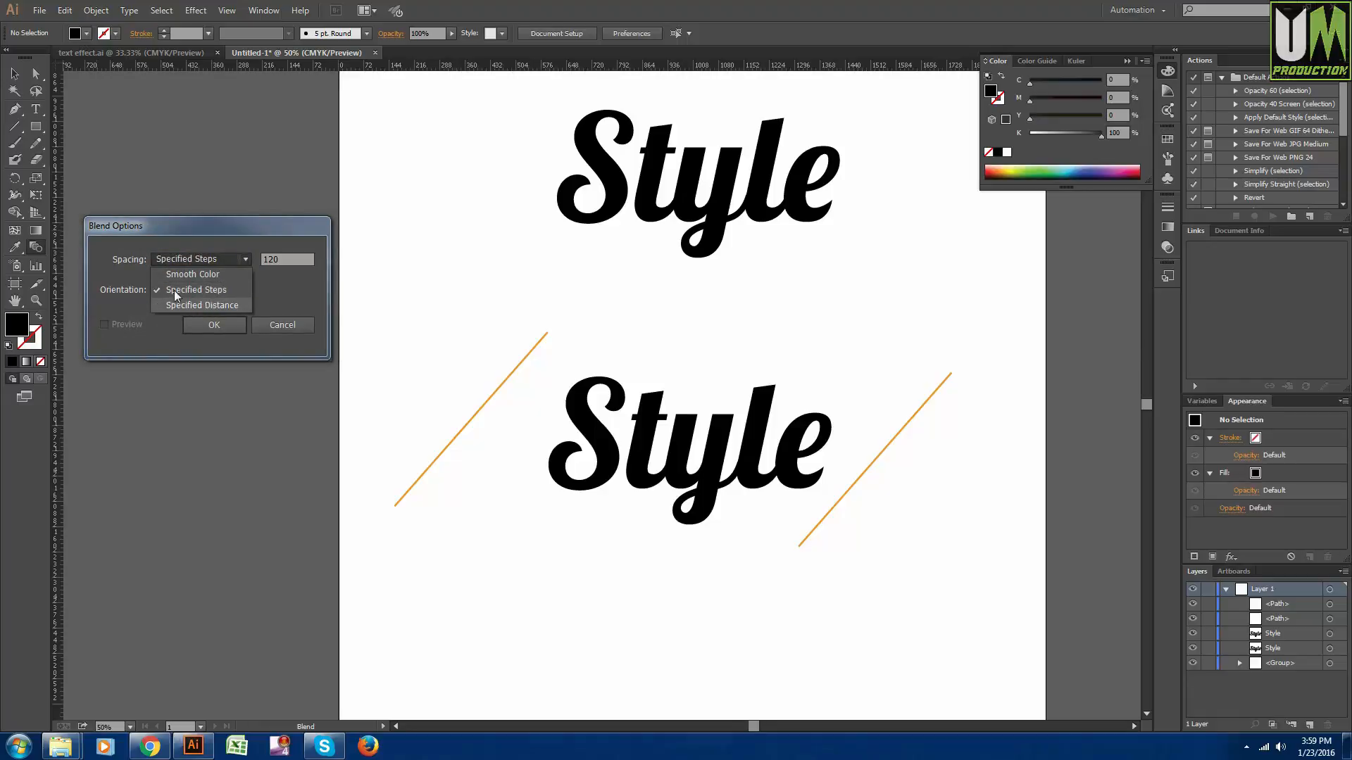
click(202, 290)
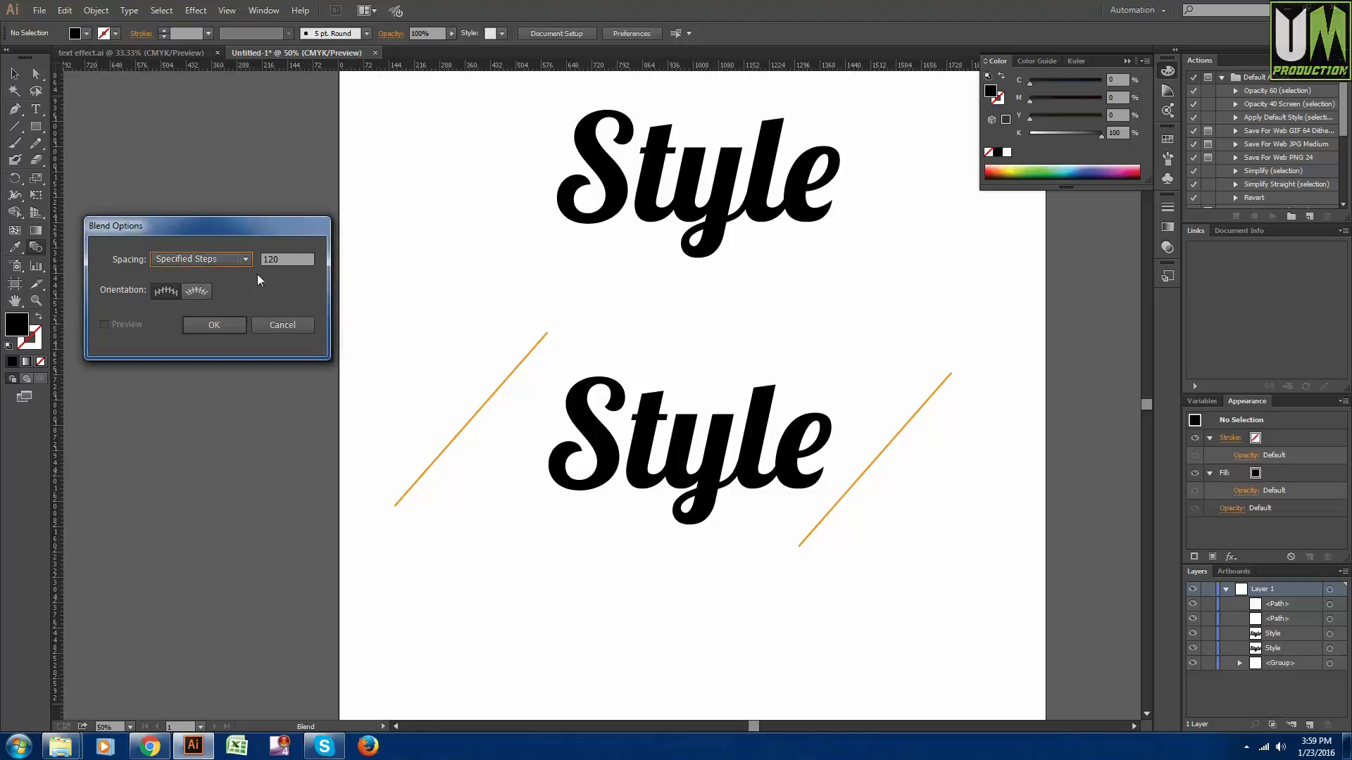
click(290, 260)
drag(290, 259, 137, 256)
click(211, 325)
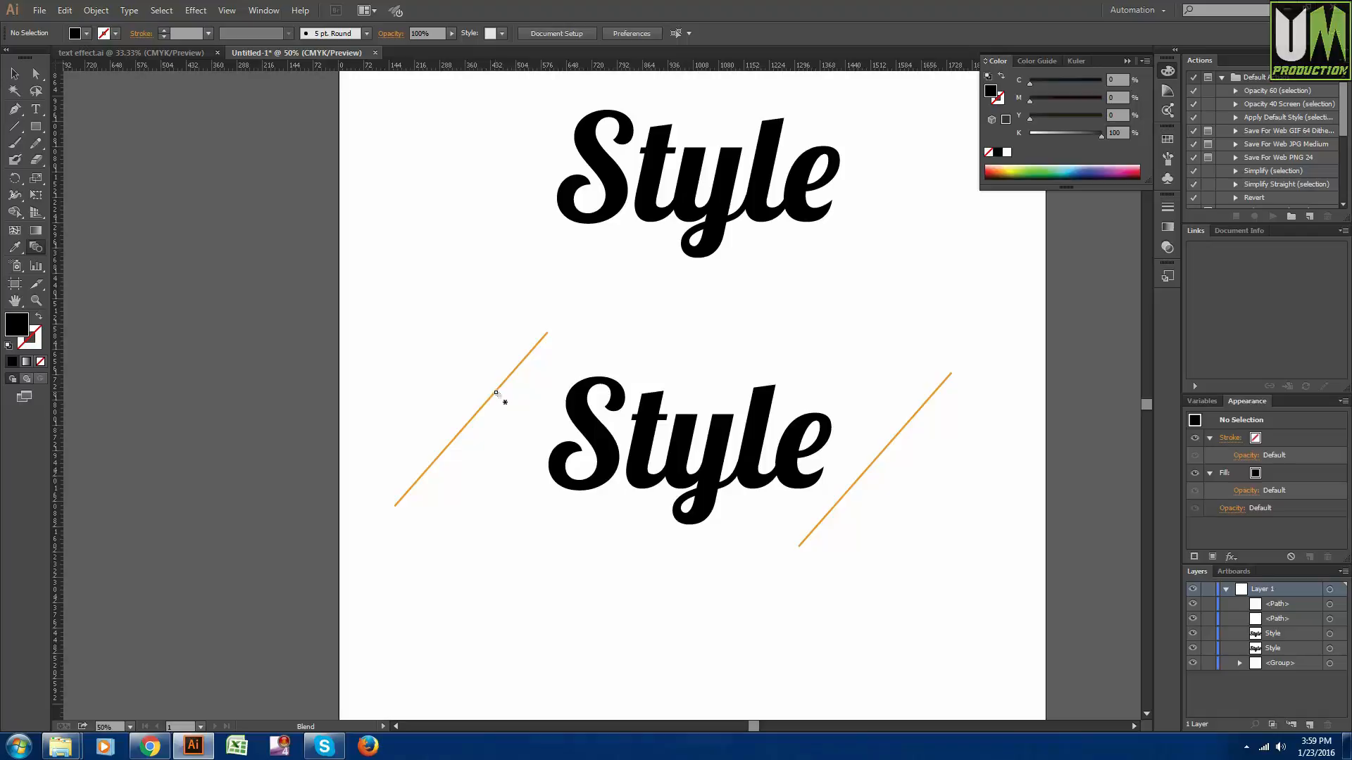
- Blend the two orange diagonal lines into a striped pattern across the lower "Style" text and inspect the stripes up close
click(496, 394)
click(891, 444)
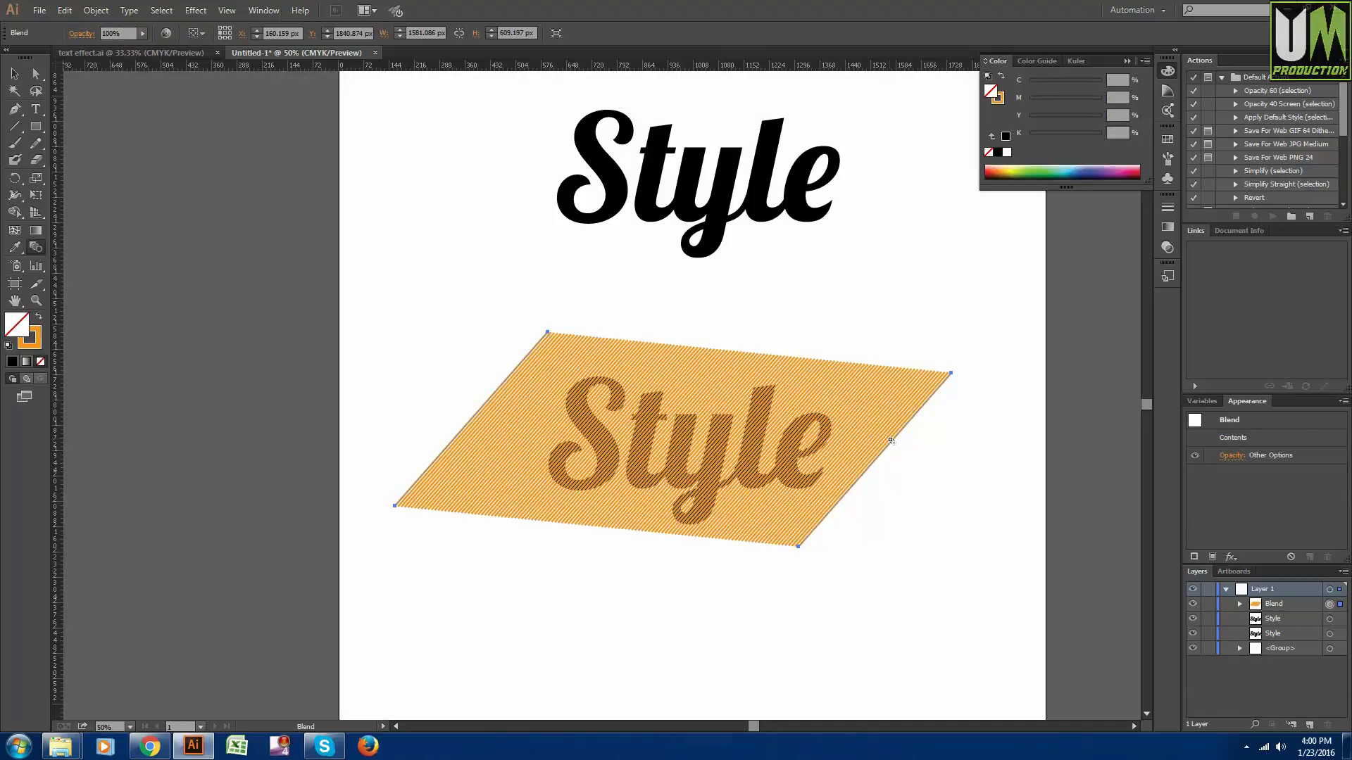
click(14, 73)
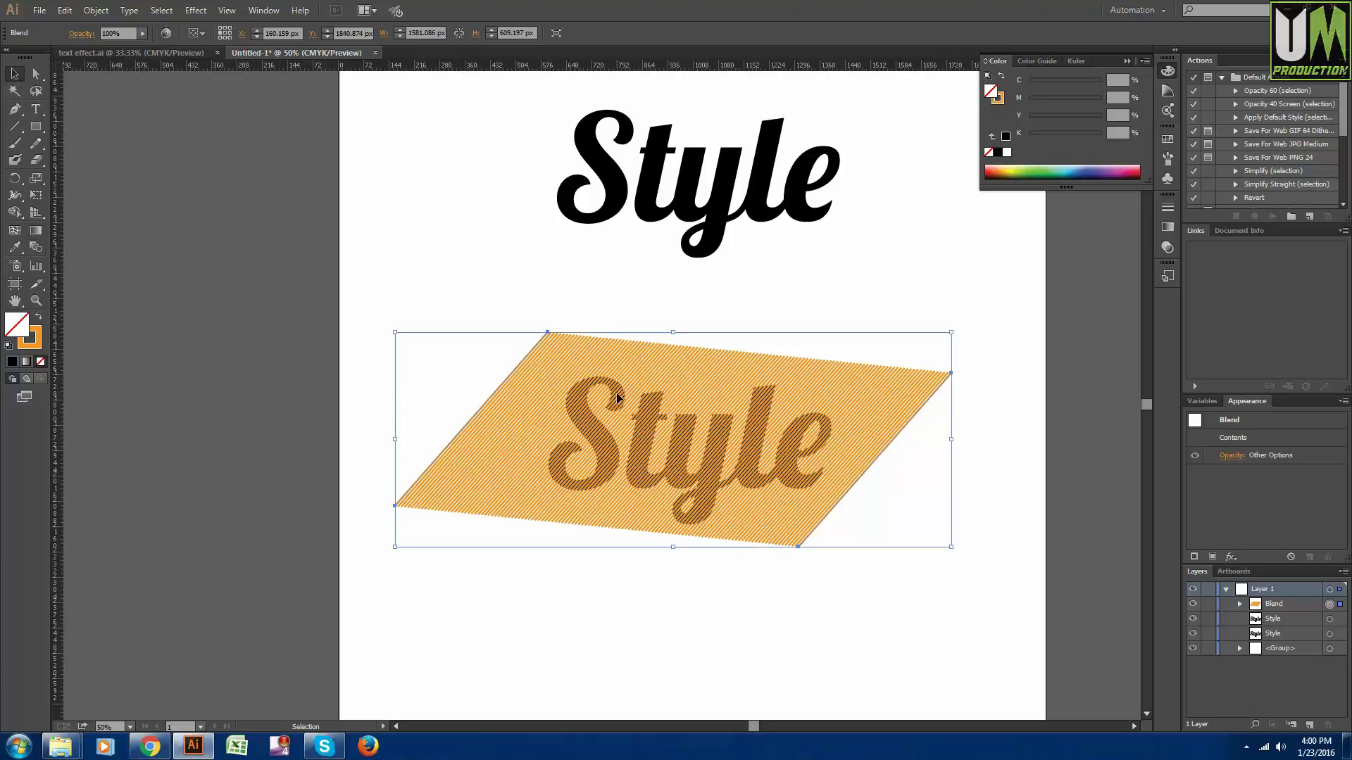
key(ctrl+1)
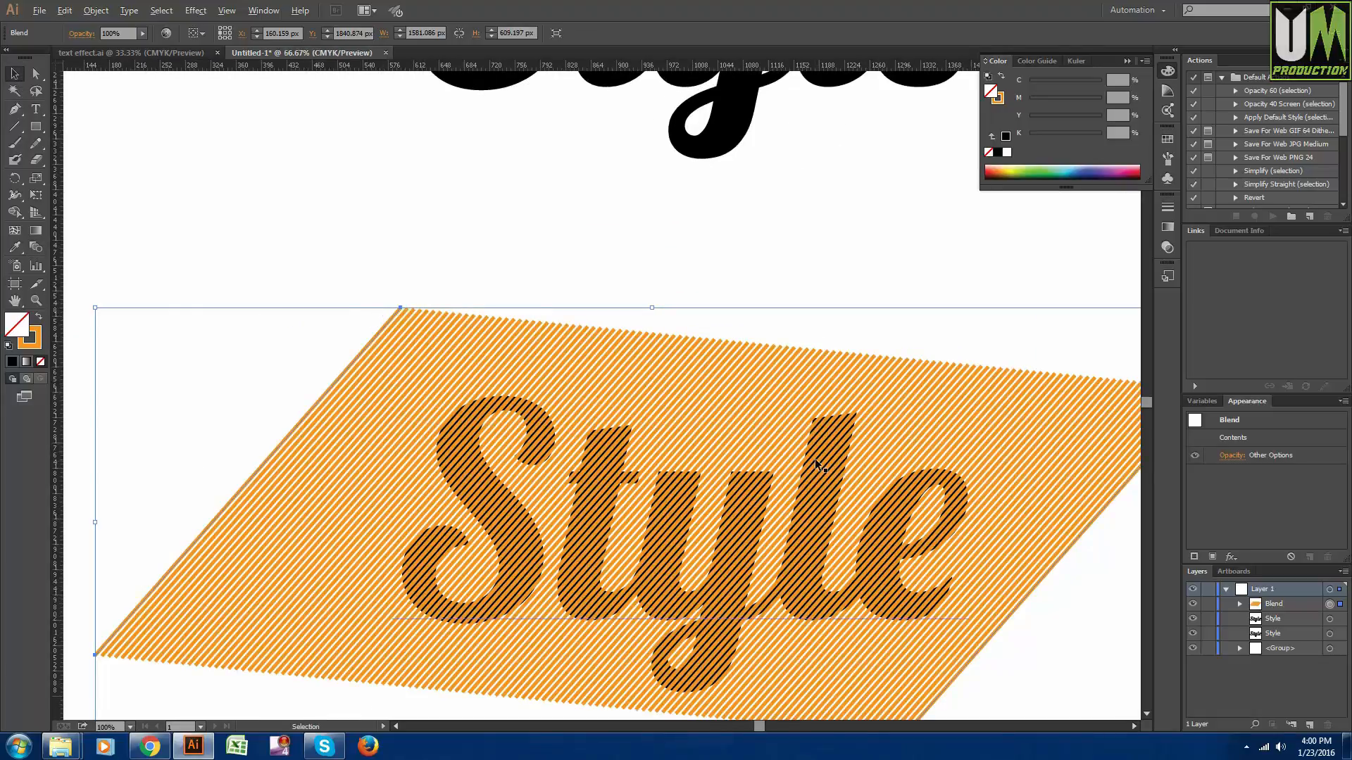
scroll(815, 458, down, 2)
scroll(907, 545, down, 2)
scroll(910, 544, up, 2)
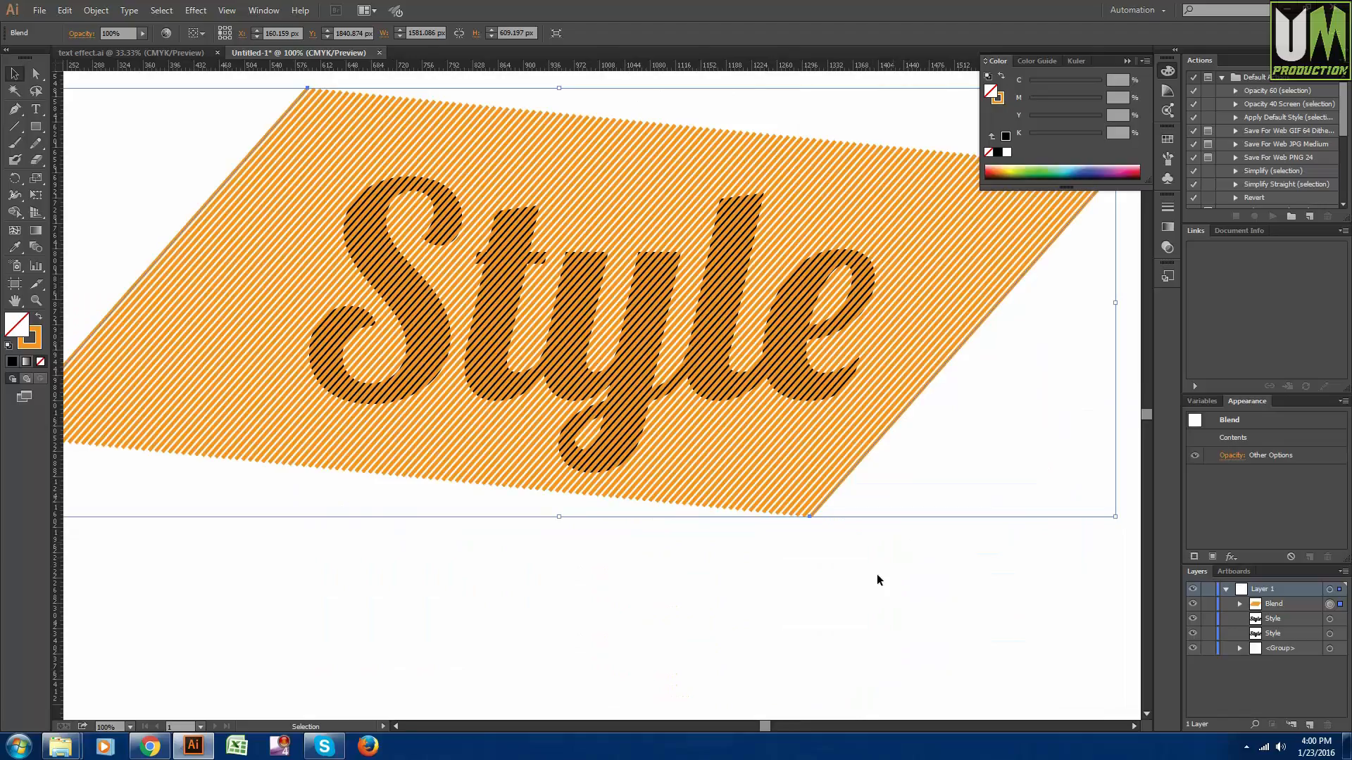
scroll(870, 575, down, 1)
click(851, 598)
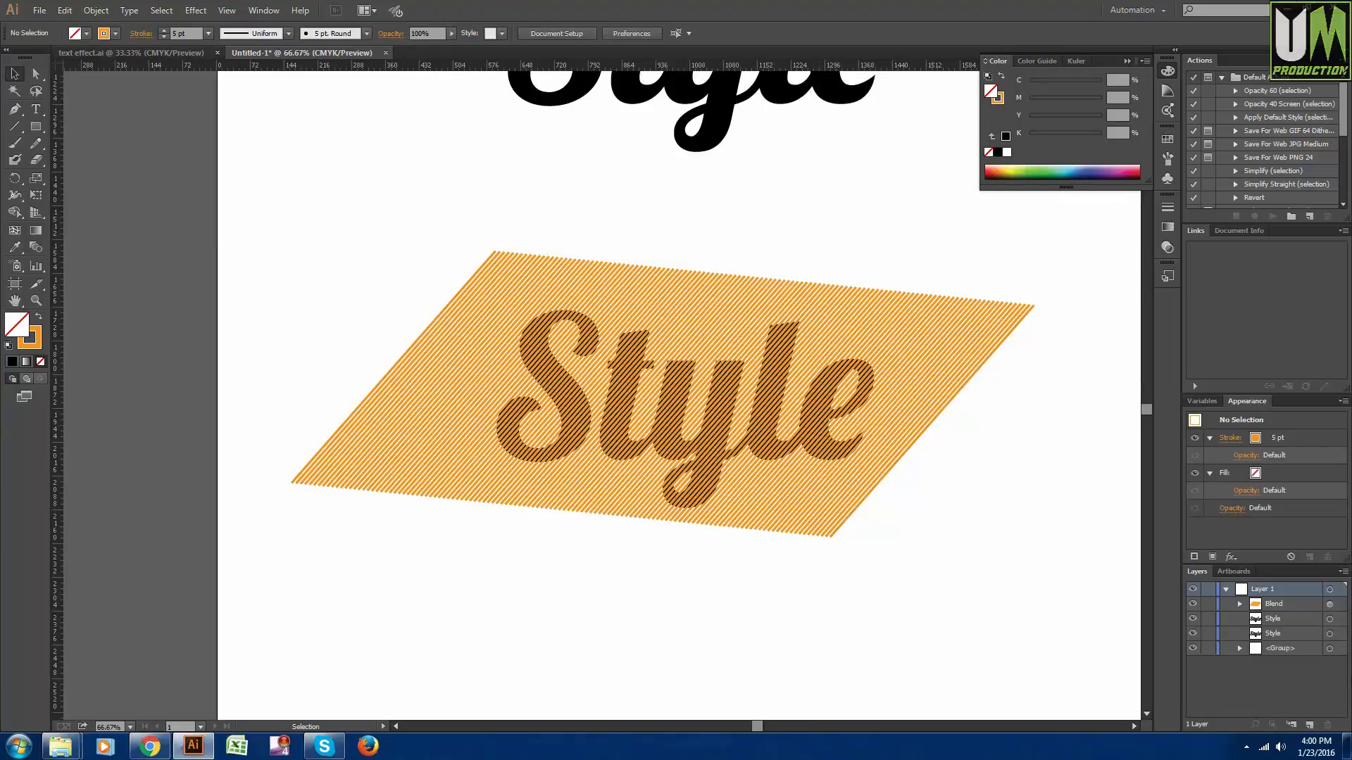
- Bring the lower "Style" text to the front, above the striped blend
click(1341, 619)
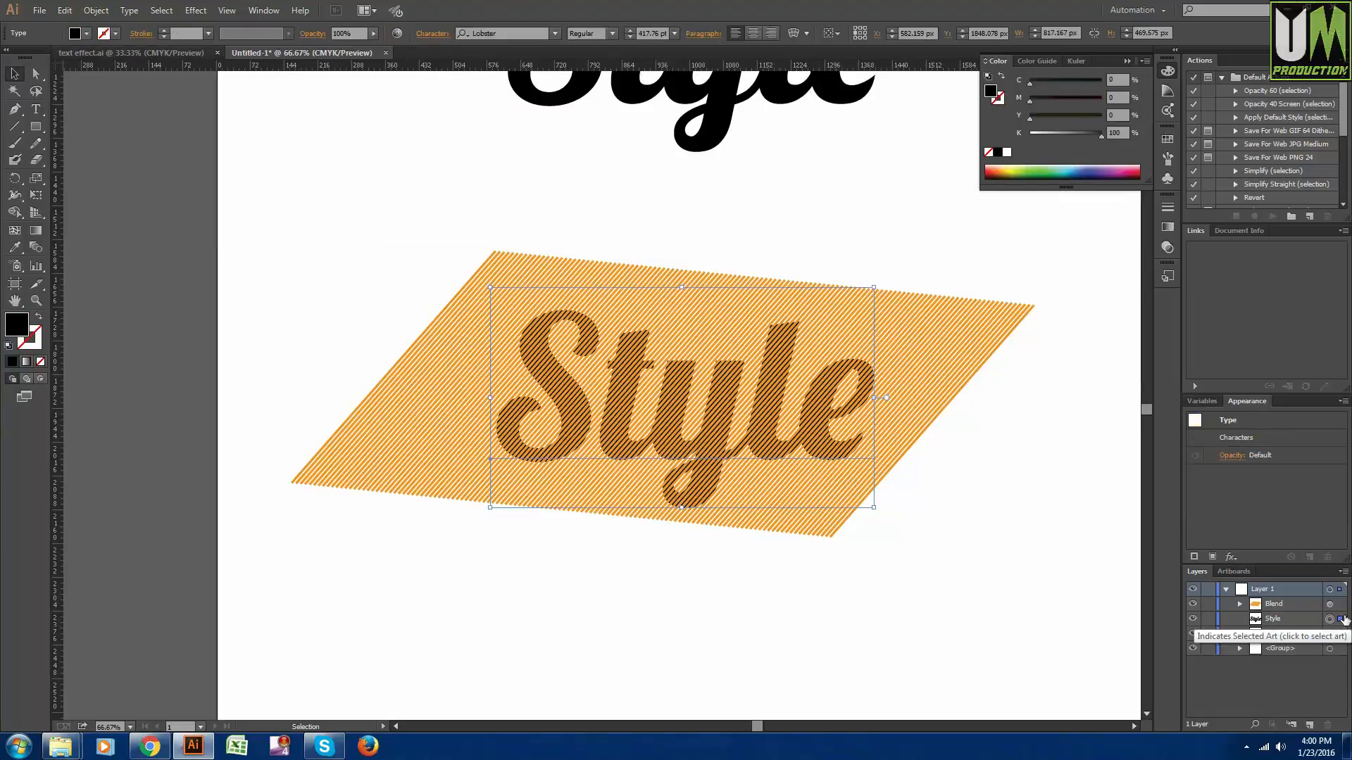
right_click(766, 380)
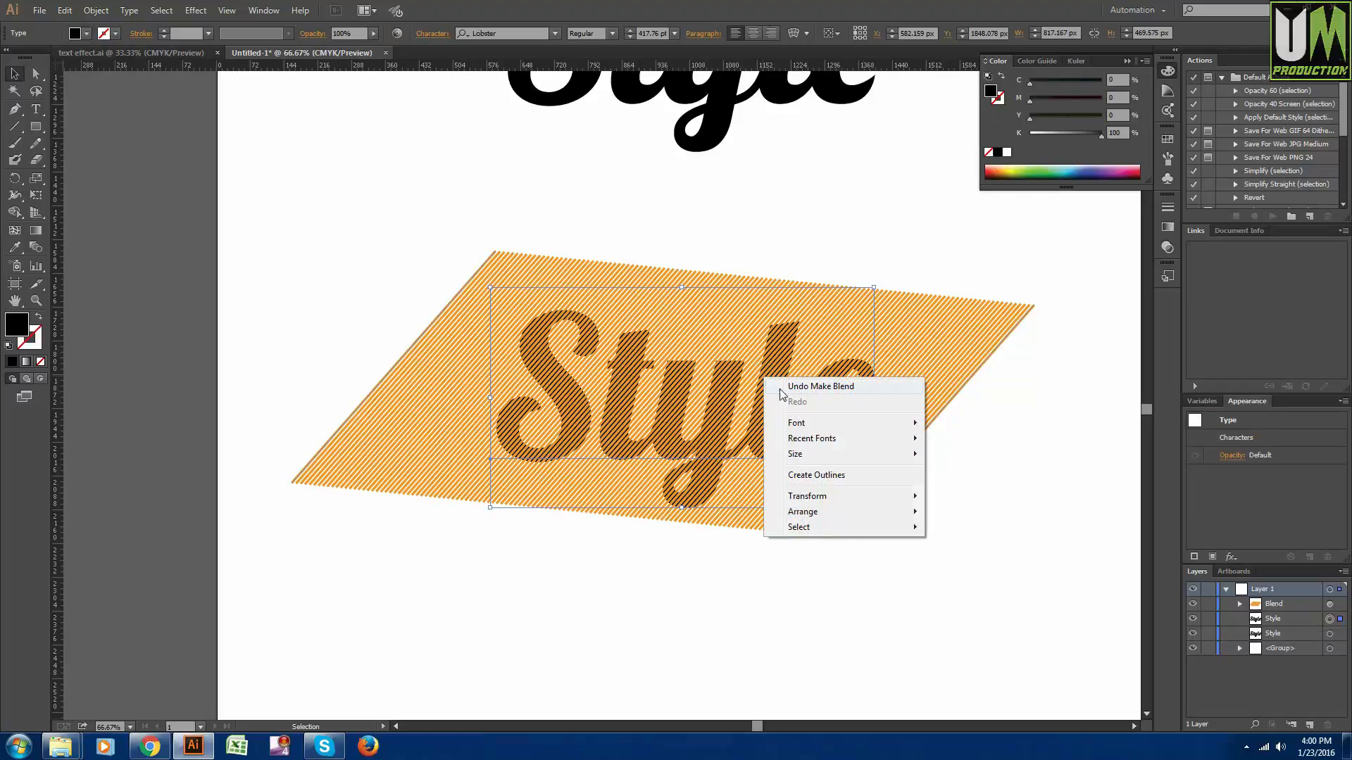
mouse_move(817, 512)
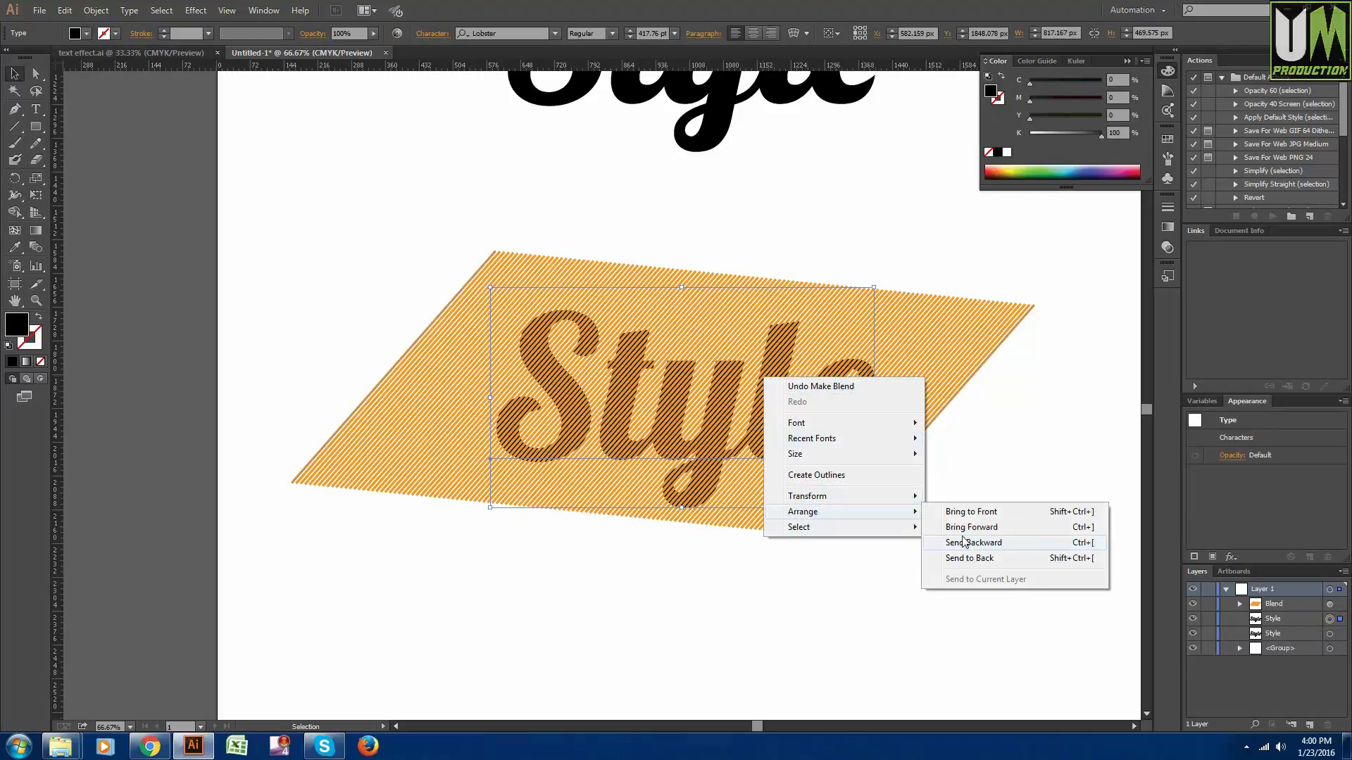
click(965, 514)
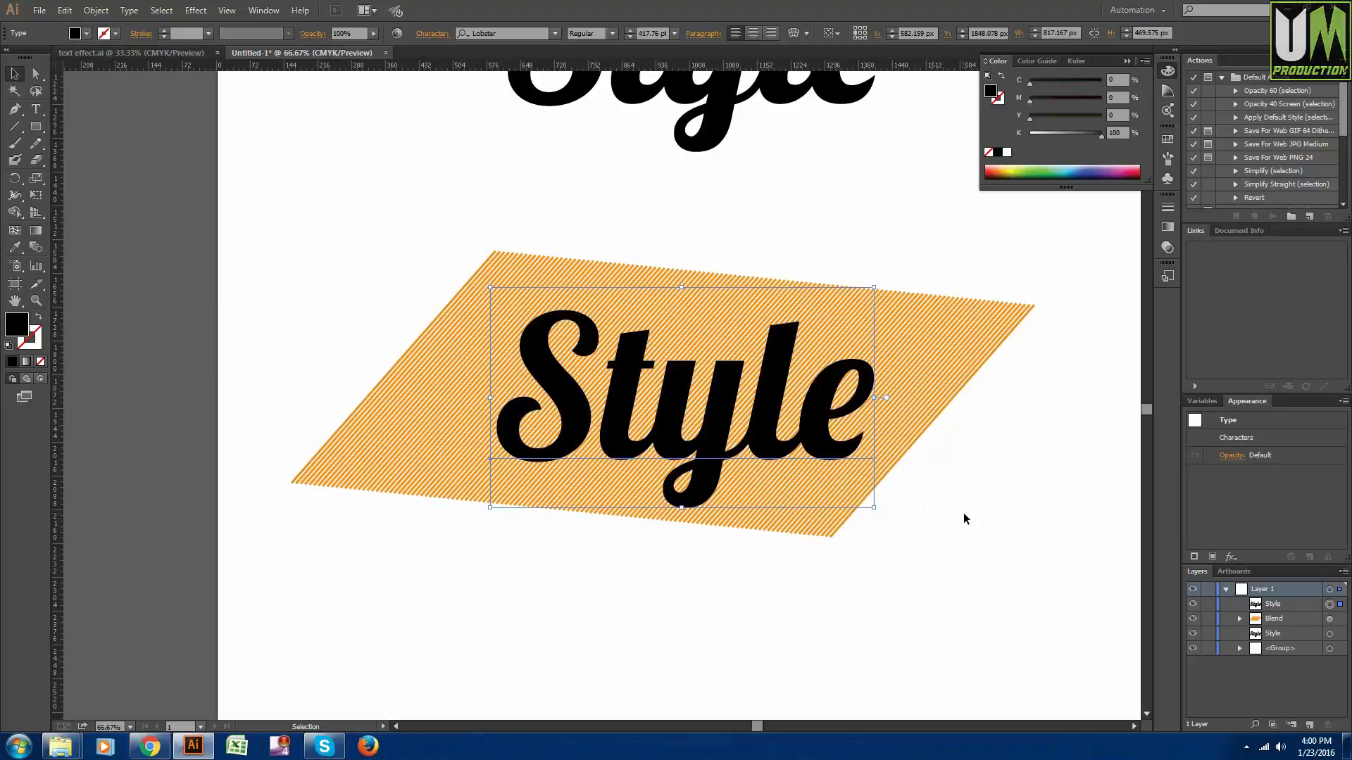
- Create a clipping mask from the striped blend and the lower "Style" text so the stripes fill the letter shapes
click(964, 515)
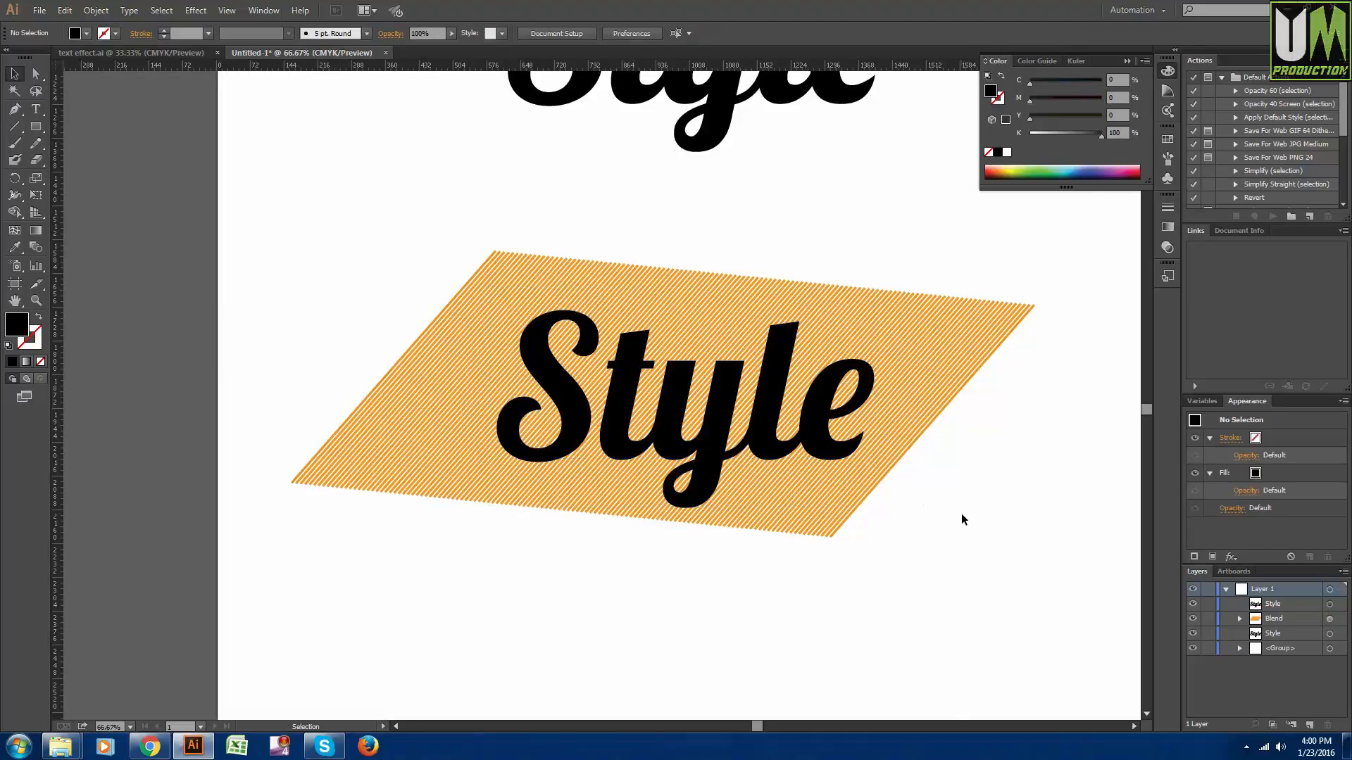
scroll(962, 516, down, 1)
scroll(904, 525, up, 1)
drag(959, 570, 296, 304)
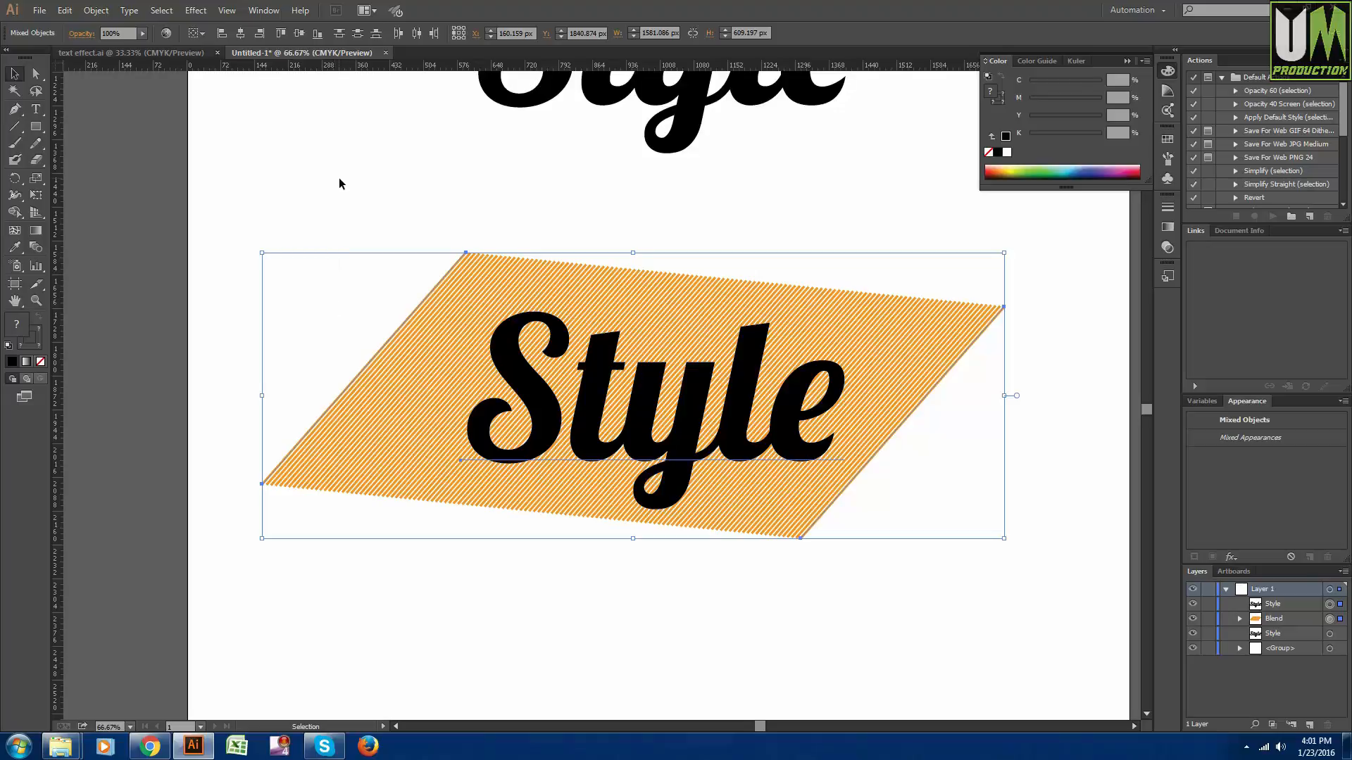
key(a)
key(ctrl+7)
key(v)
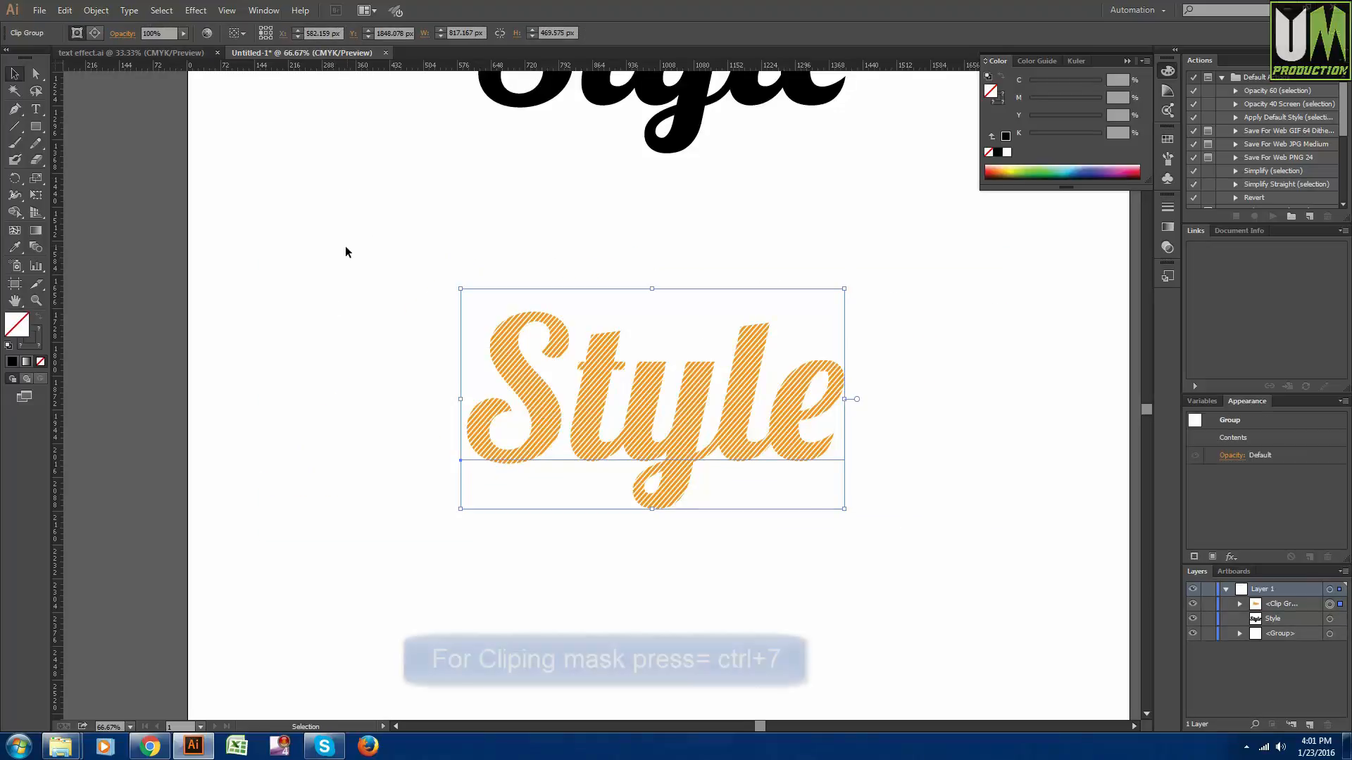
click(664, 563)
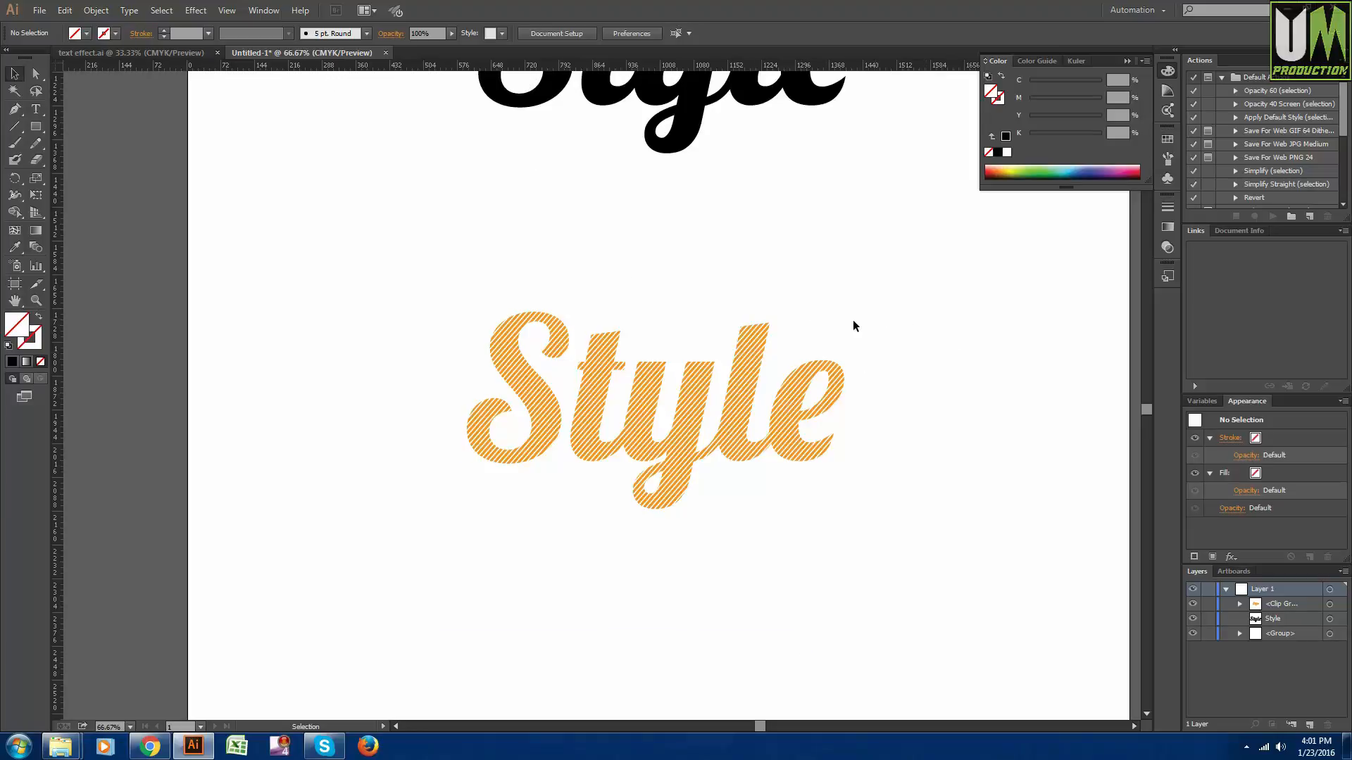
click(104, 10)
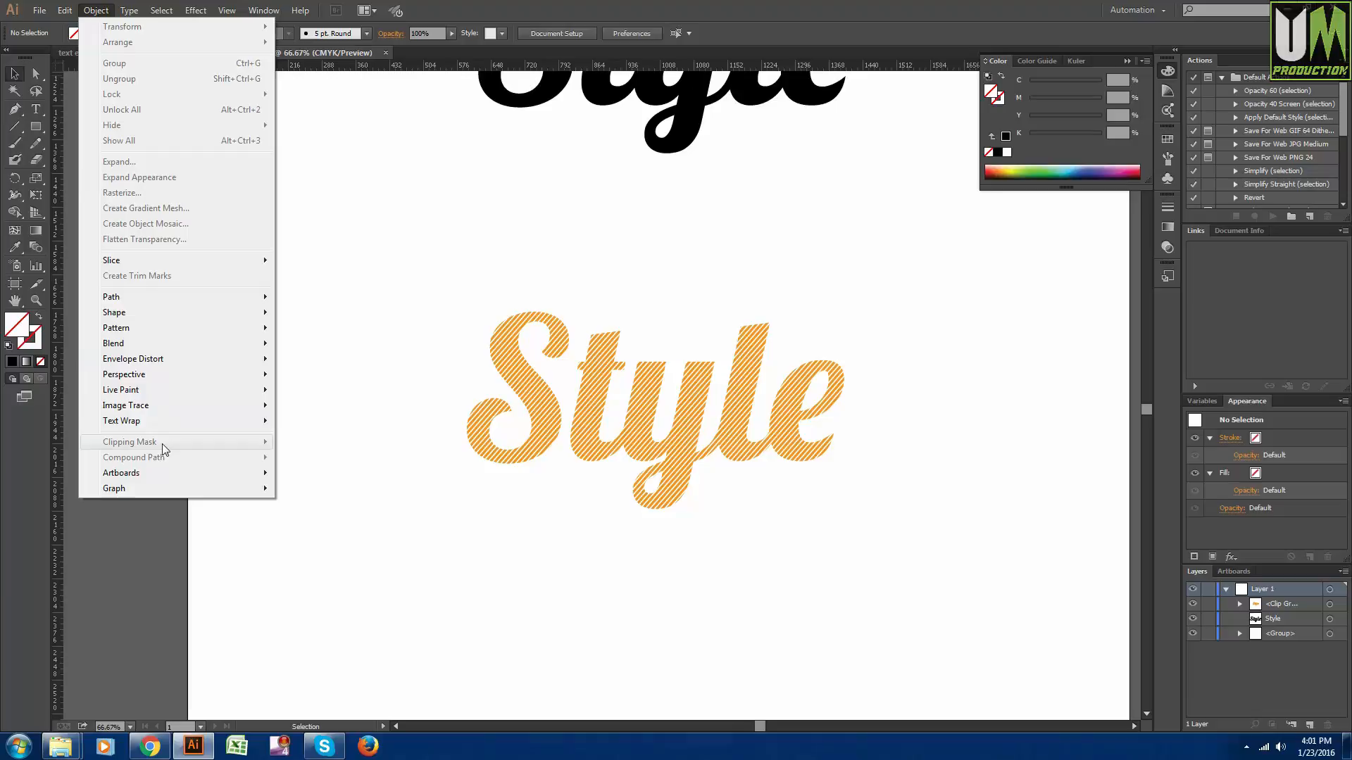
click(465, 514)
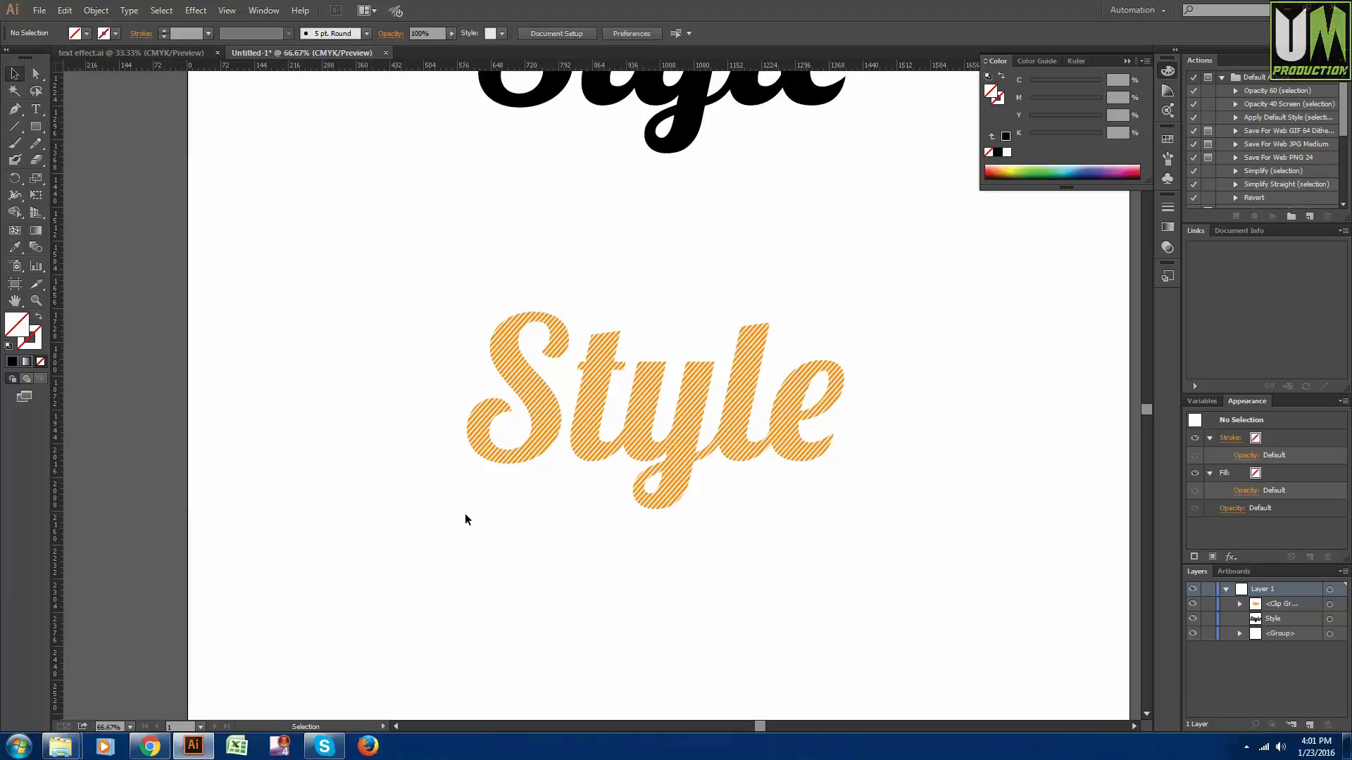
- Move the upper black "Style" text down over the striped "Style", offset slightly up and to the right
scroll(642, 600, up, 1)
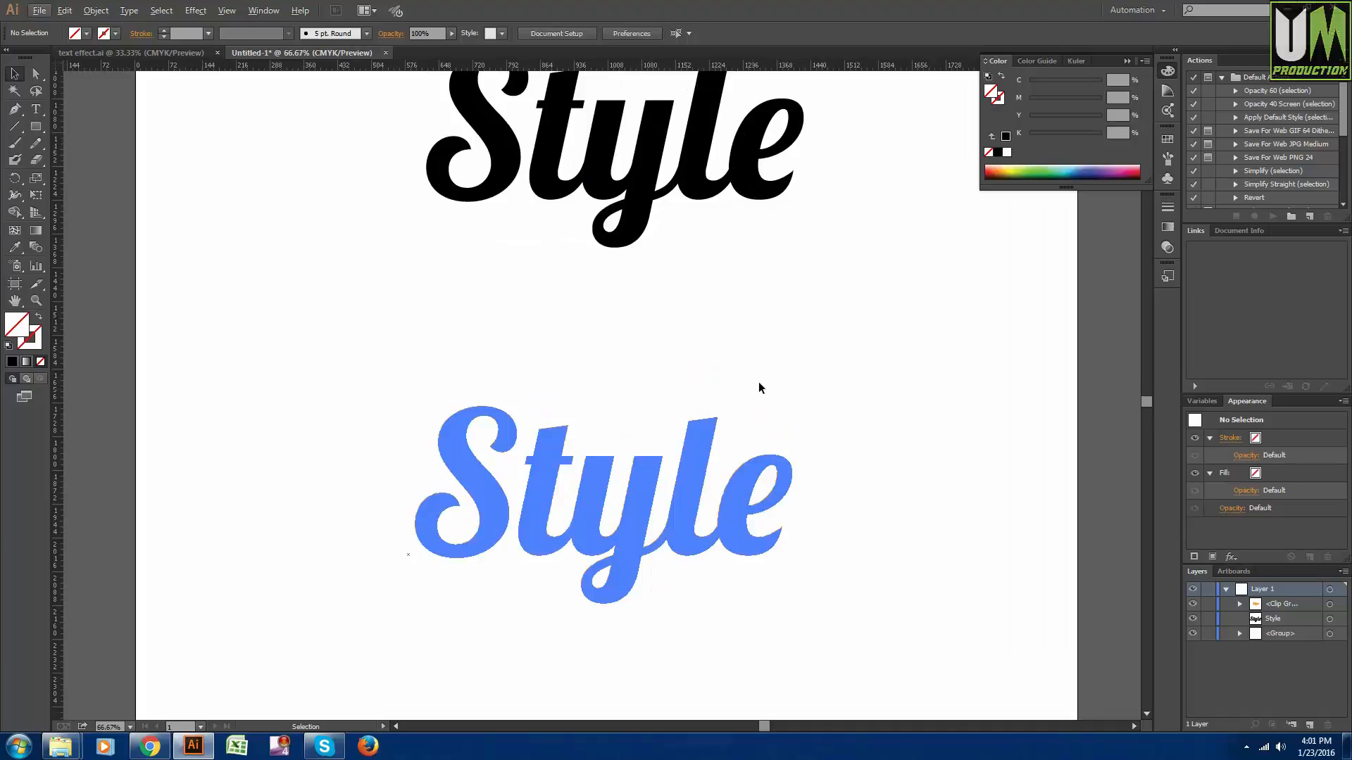
scroll(758, 382, up, 1)
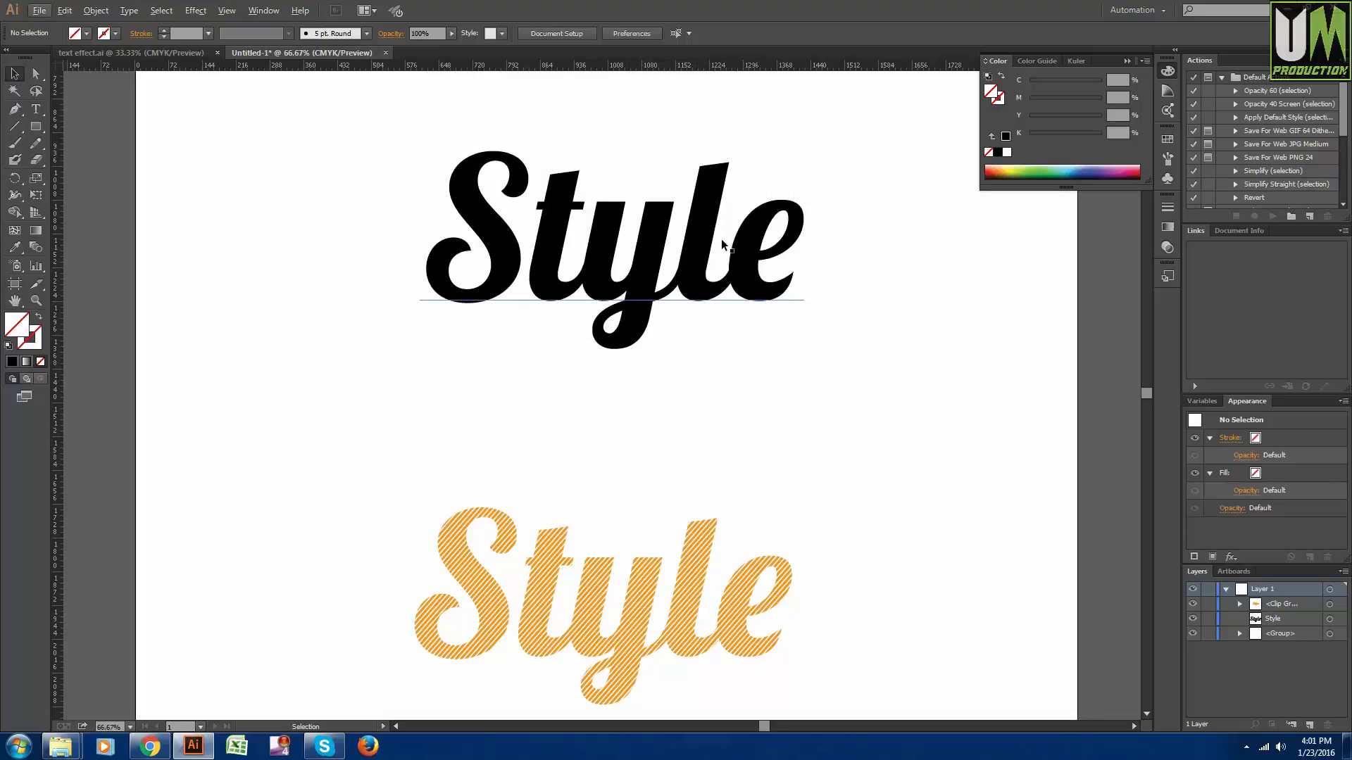
click(702, 291)
mouse_move(644, 655)
mouse_down()
mouse_move(636, 484)
mouse_move(639, 546)
mouse_up()
right_click(659, 307)
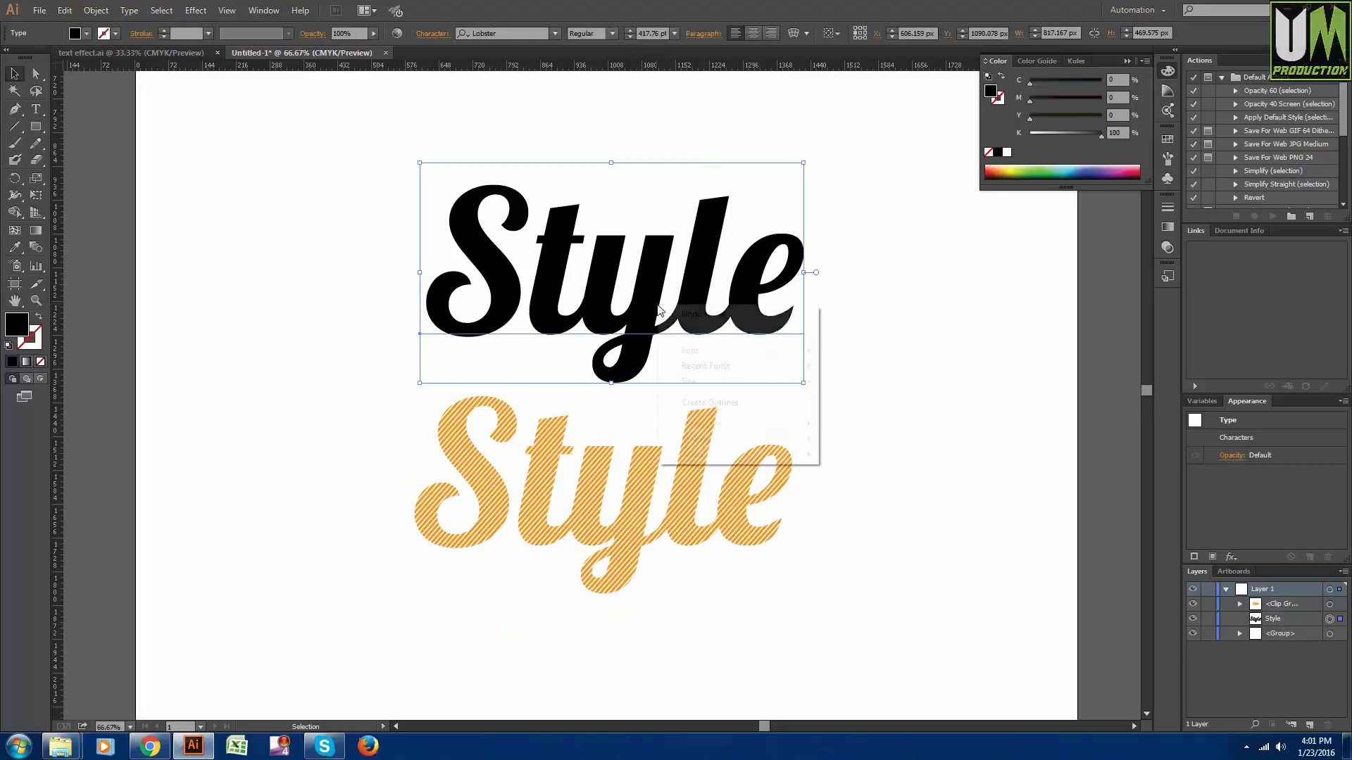
click(491, 386)
drag(670, 276, 663, 475)
click(884, 299)
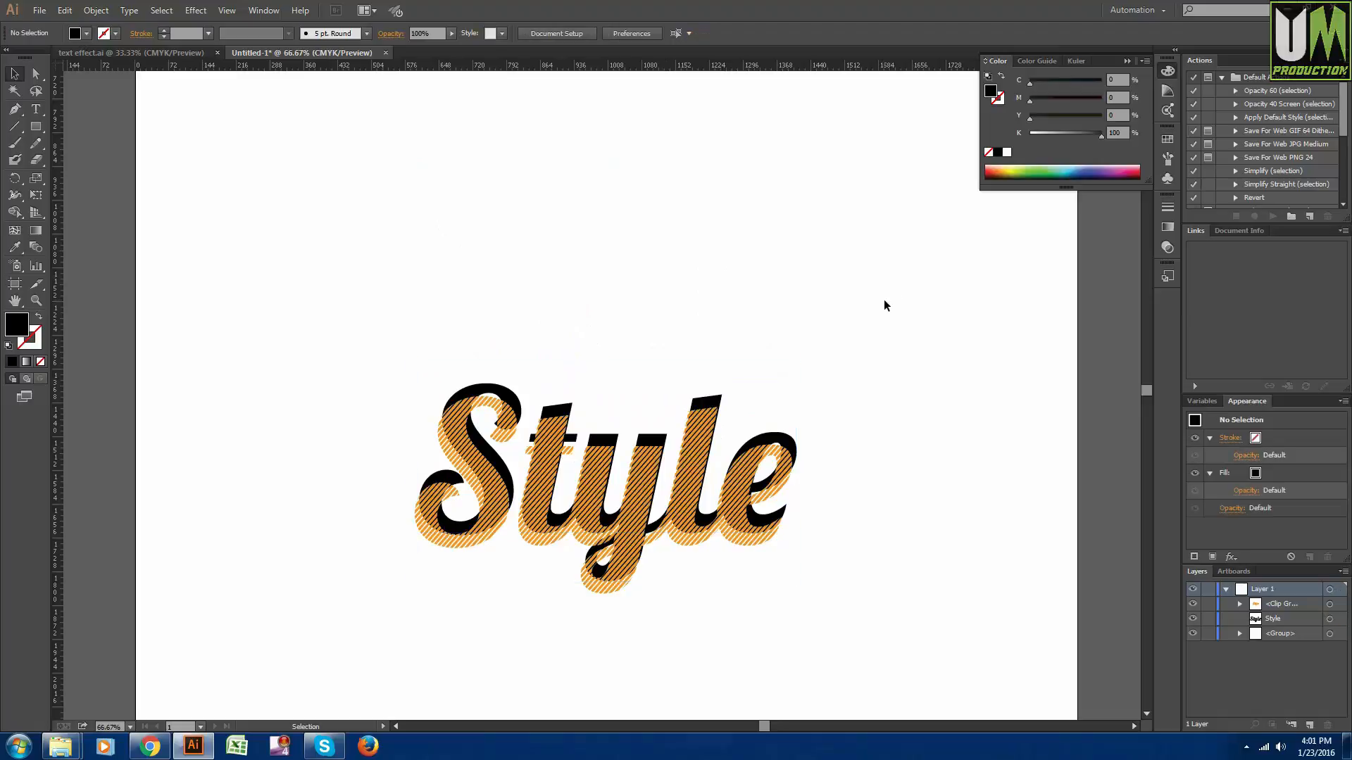
- Send the striped "Style" clip group to the back, behind the black text
click(689, 513)
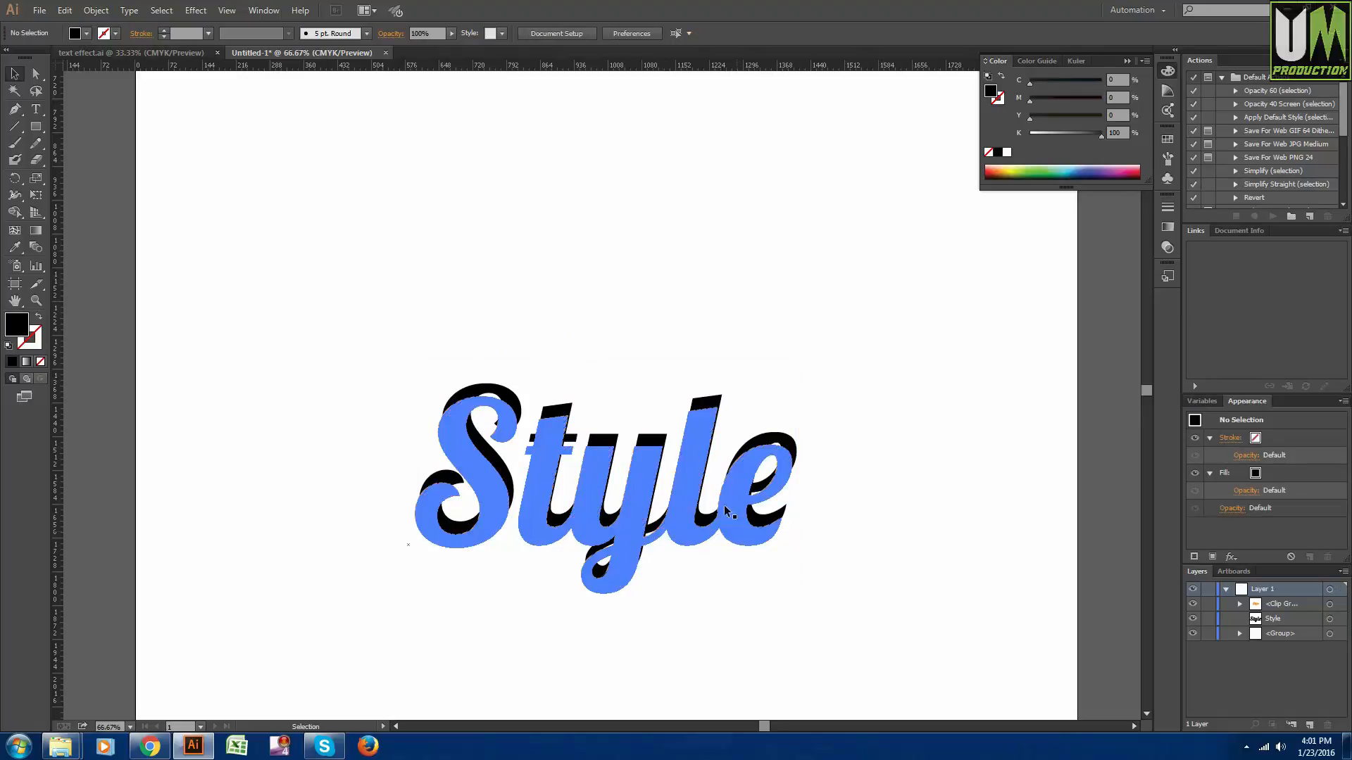
key(ctrl)
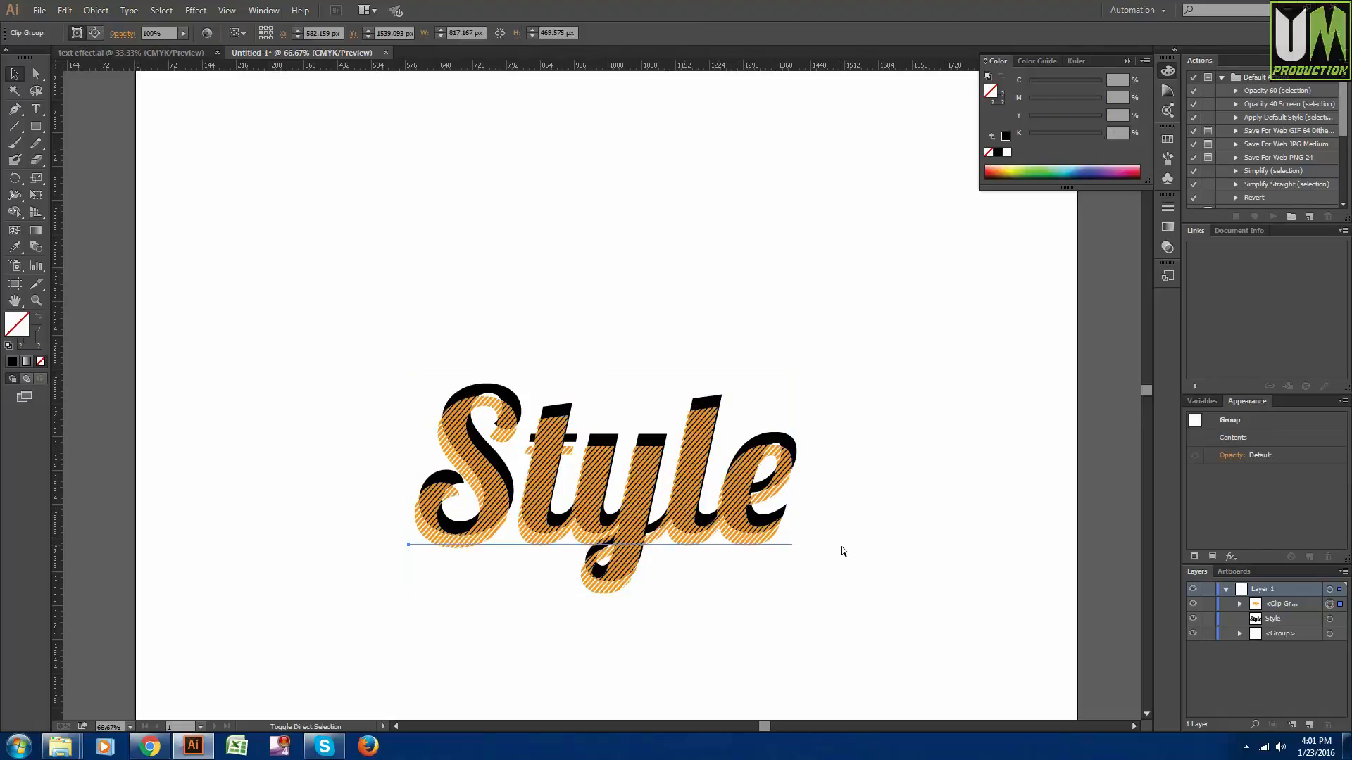
right_click(640, 492)
mouse_move(676, 614)
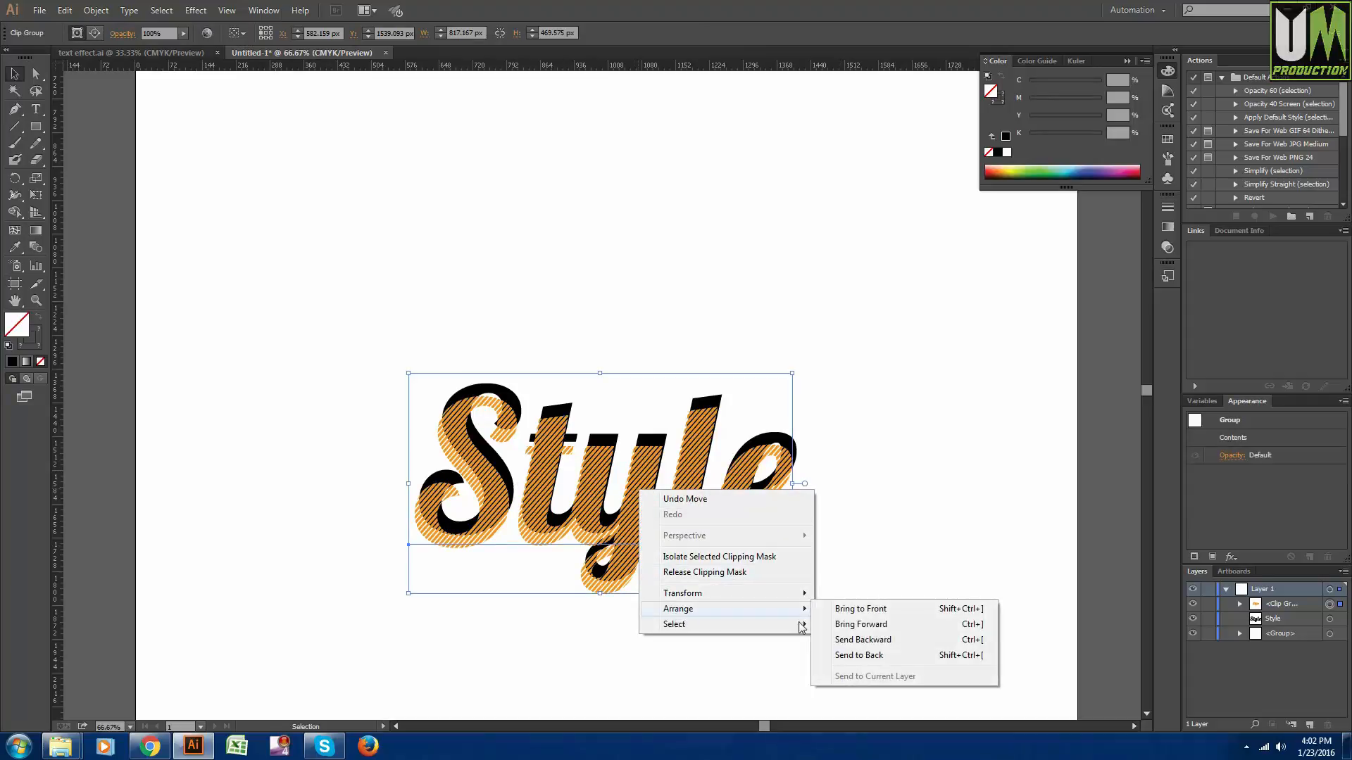
click(889, 657)
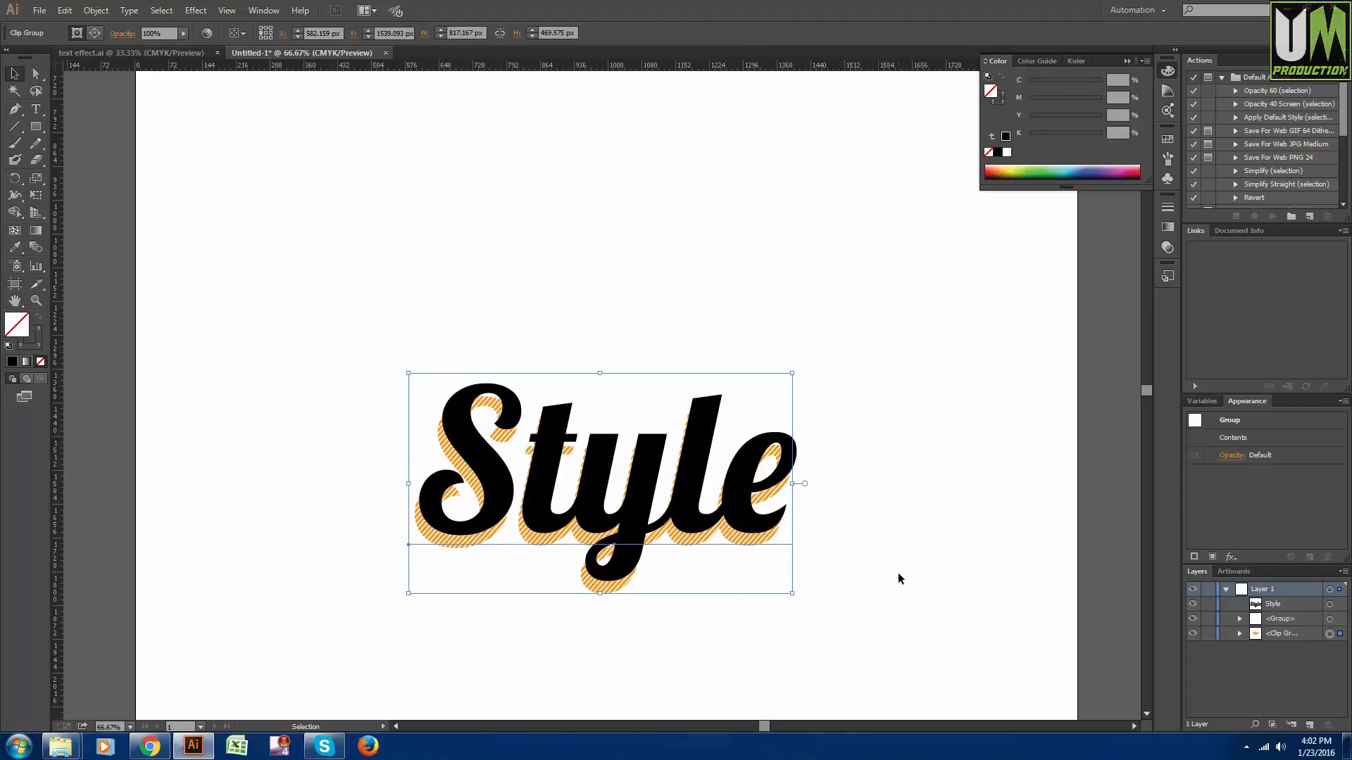
click(898, 574)
- Nudge the black "Style" text down and right over the stripes, to about X 601 px and Y 1529 px
click(629, 525)
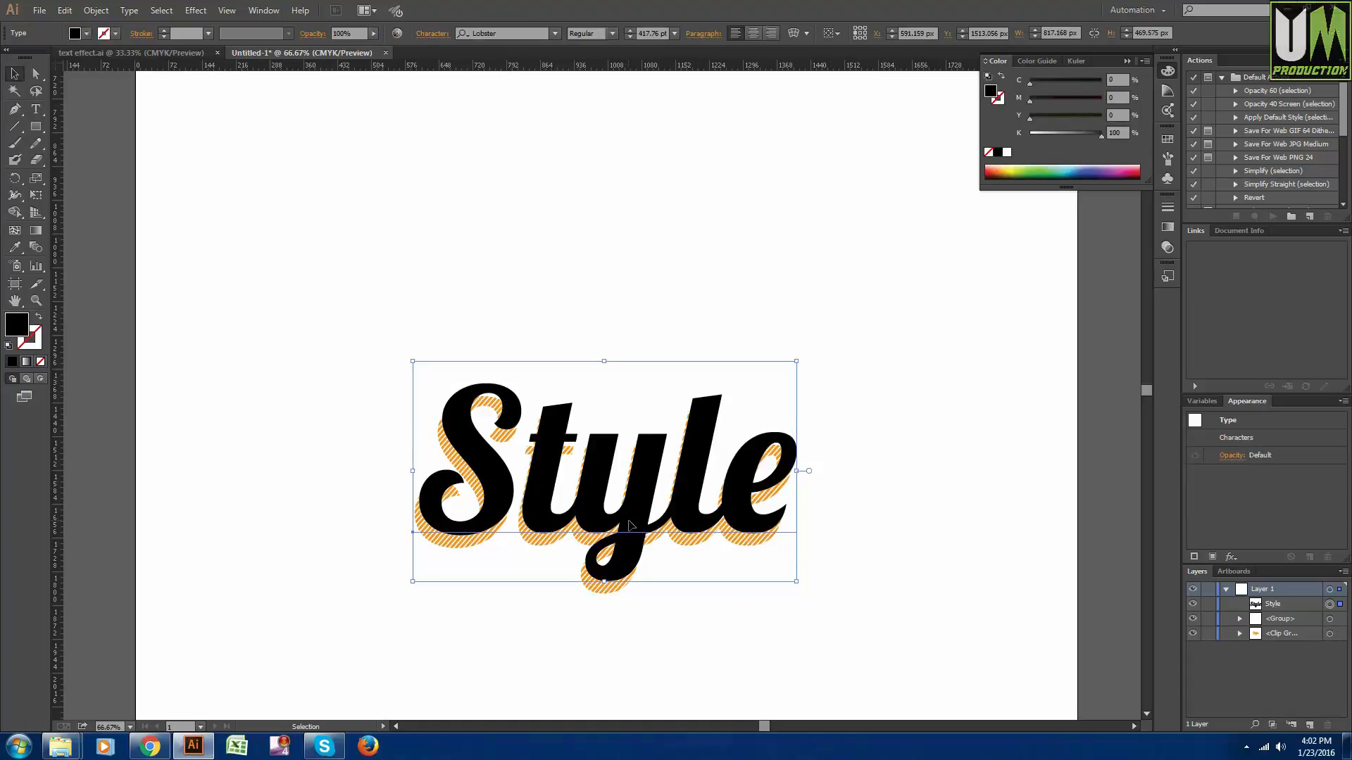
key(Down)
key(Down)
key(Down)
key(Down)
key(Down)
key(Down)
key(Down)
key(Down)
key(Down)
key(Down)
key(Down)
key(Down)
key(Down)
key(Down)
key(Down)
key(Down)
key(Down)
key(Down)
key(Right)
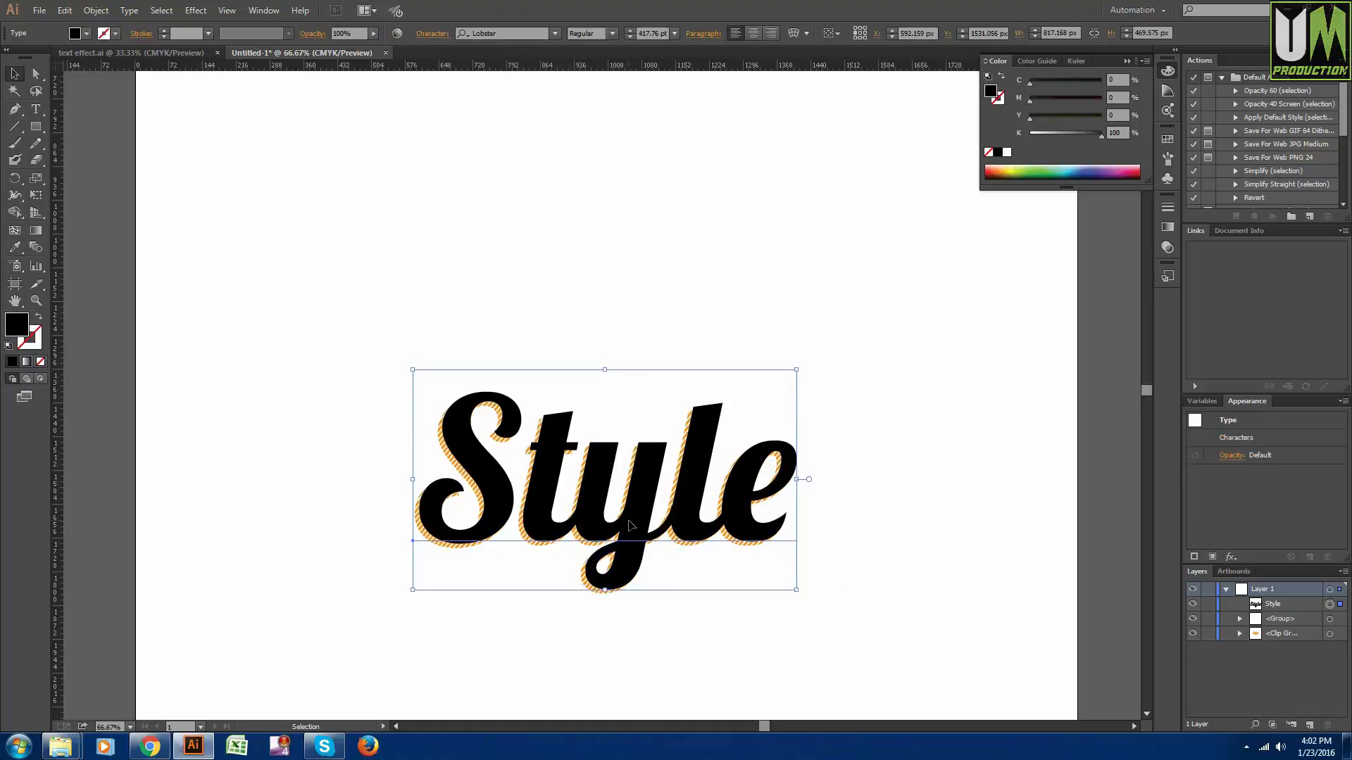
key(Right)
key(Right)
key(Right)
key(Right)
key(Right)
key(Right)
key(Right)
key(Right)
key(Right)
key(Right)
key(Right)
key(Right)
key(Right)
key(Right)
key(Right)
key(Up)
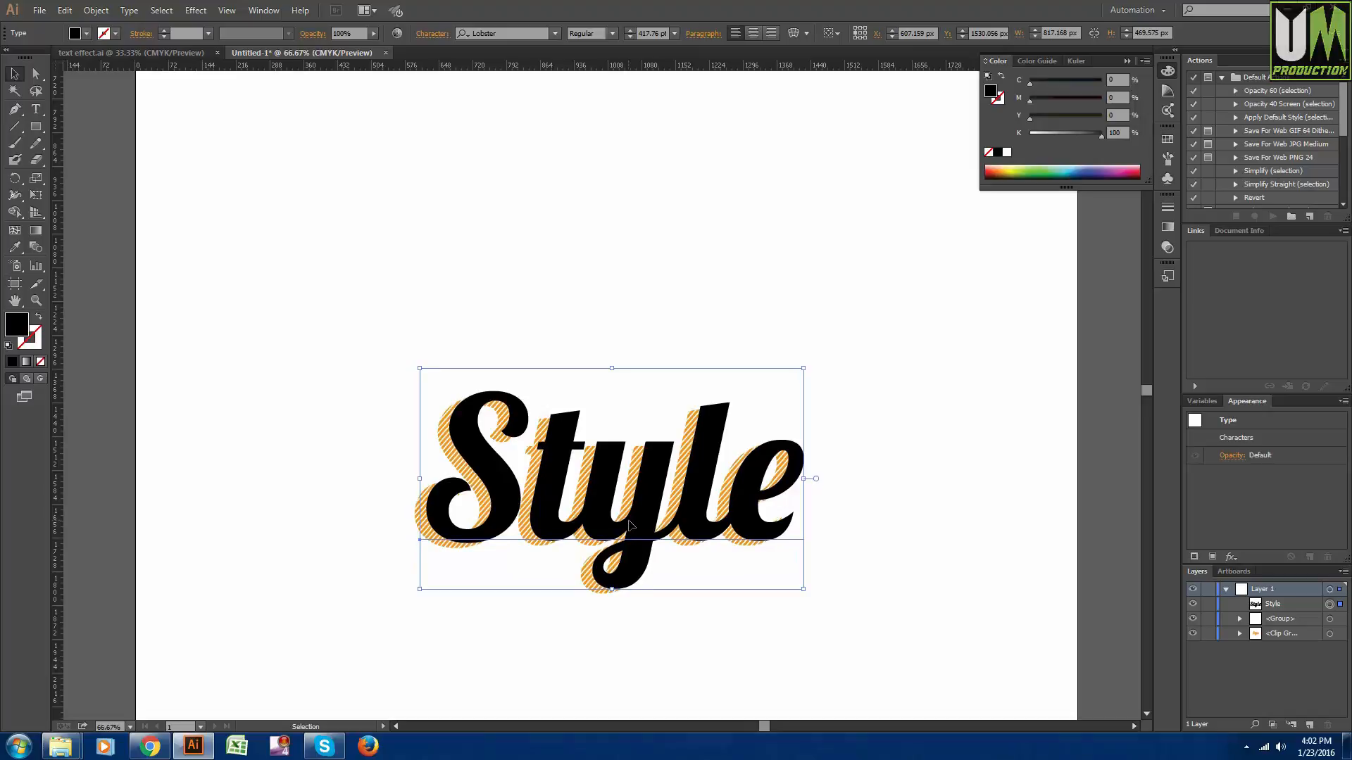
key(Left)
key(Up)
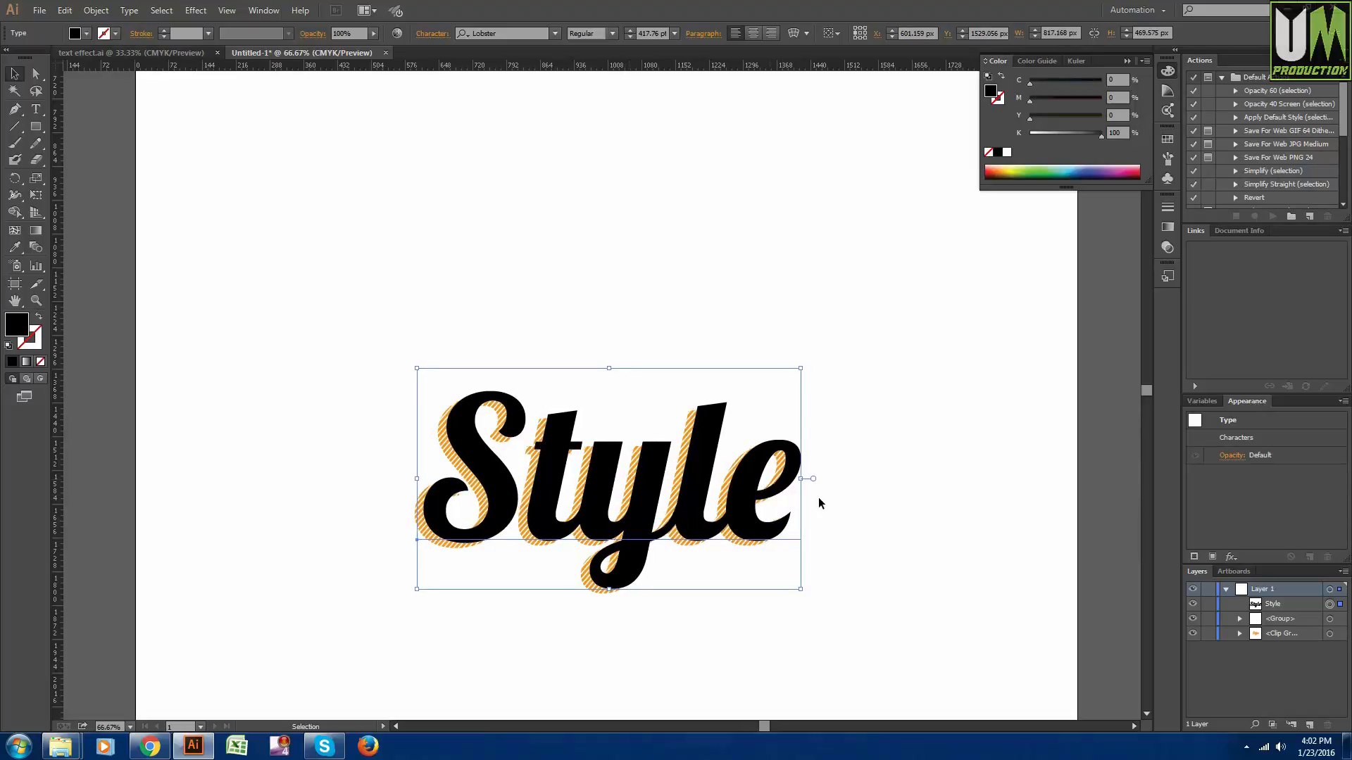
- Add a new stroke to the black "Style" text, 12 pt wide and white
click(1342, 401)
click(1306, 422)
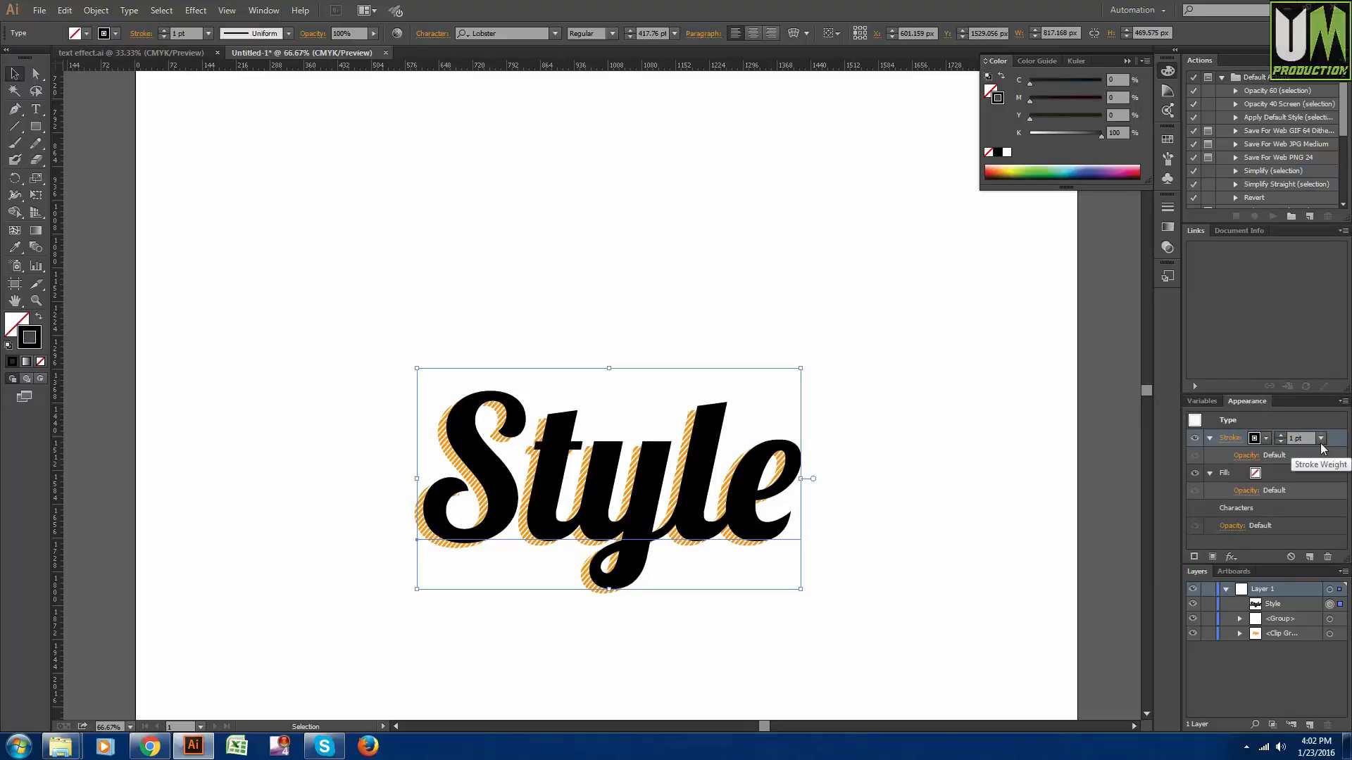
click(1321, 439)
click(1306, 300)
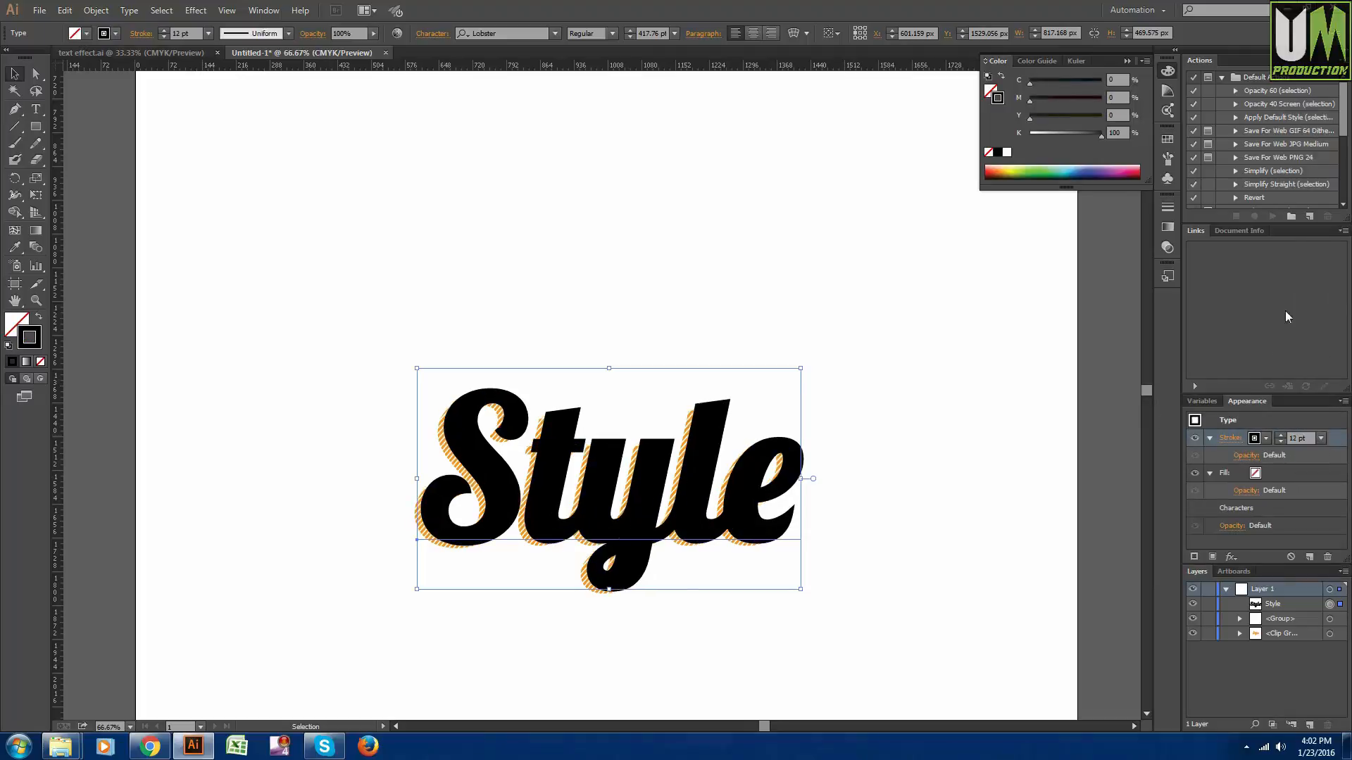
click(1266, 439)
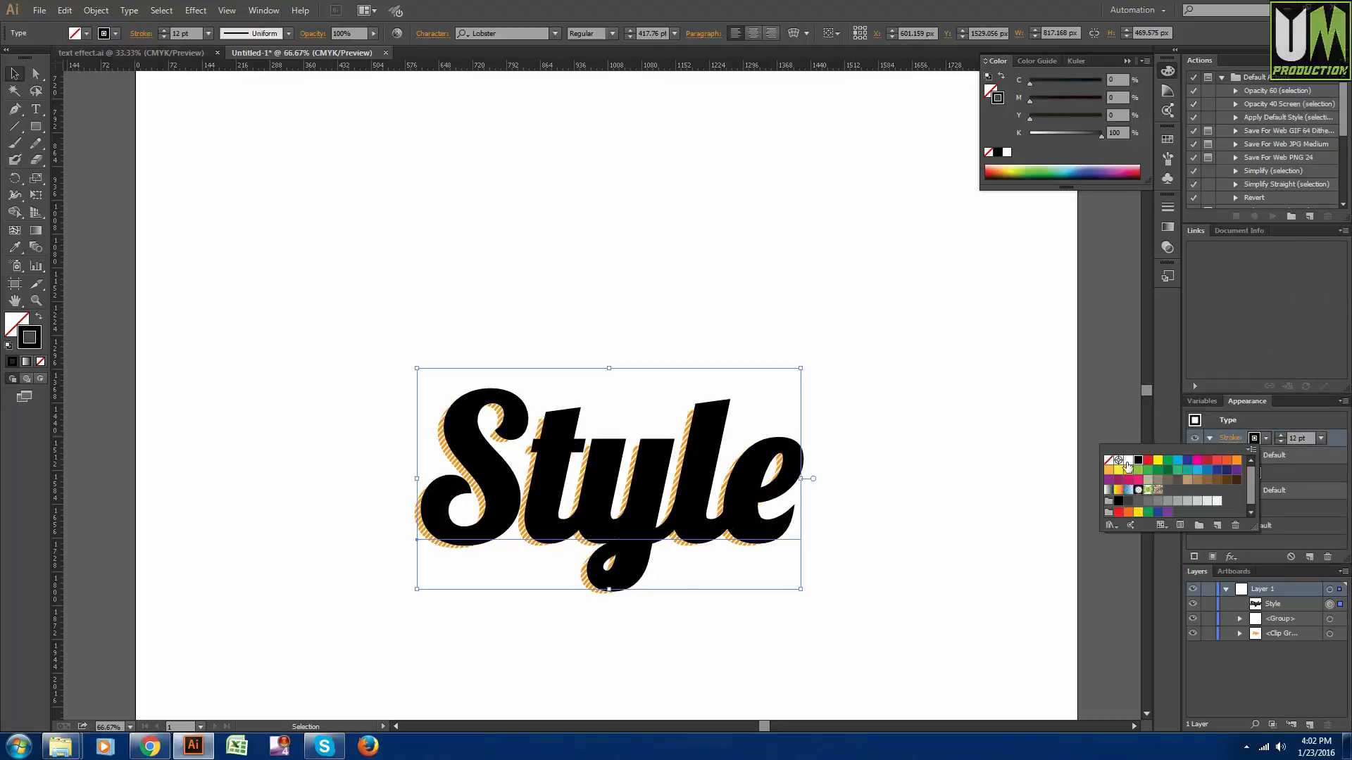
click(1129, 460)
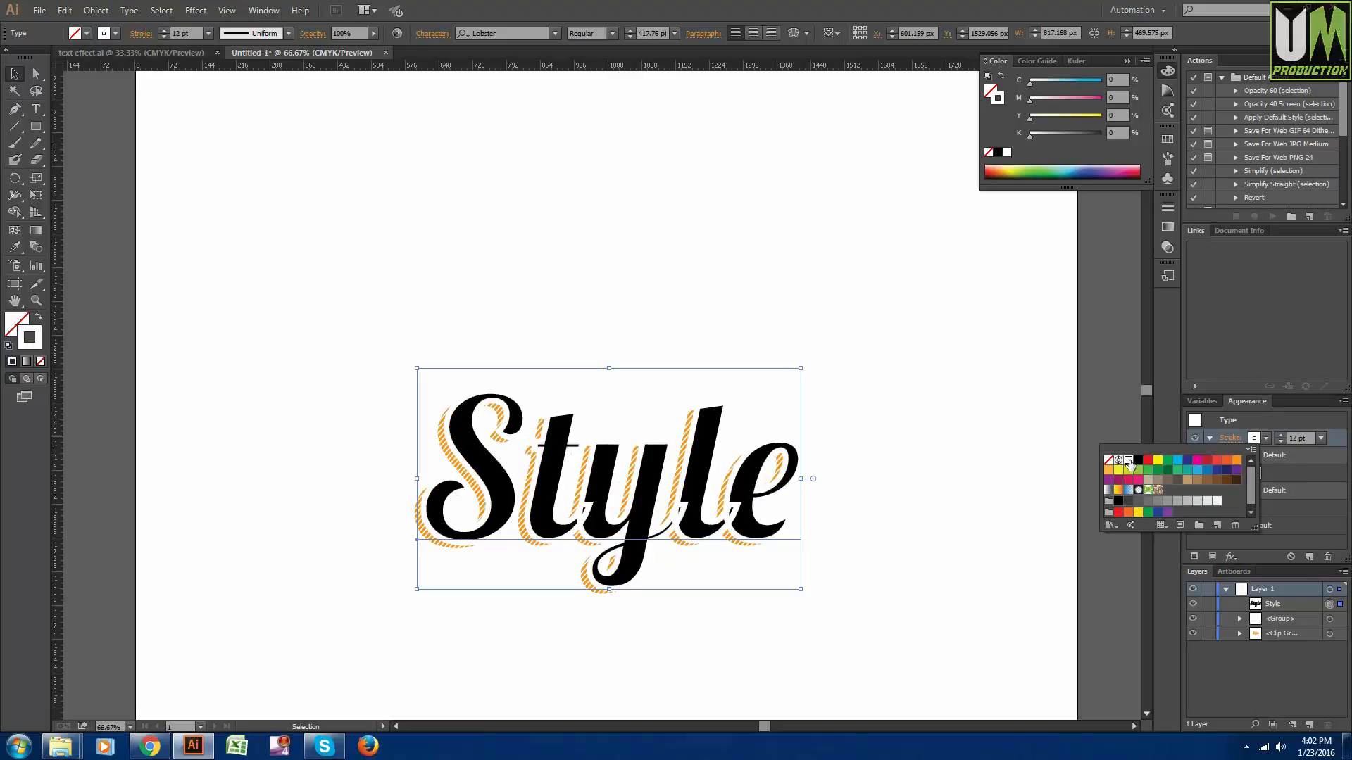
- Move the white stroke below Characters in the text's appearance stack and deselect the text
click(1344, 445)
drag(1330, 481, 1326, 523)
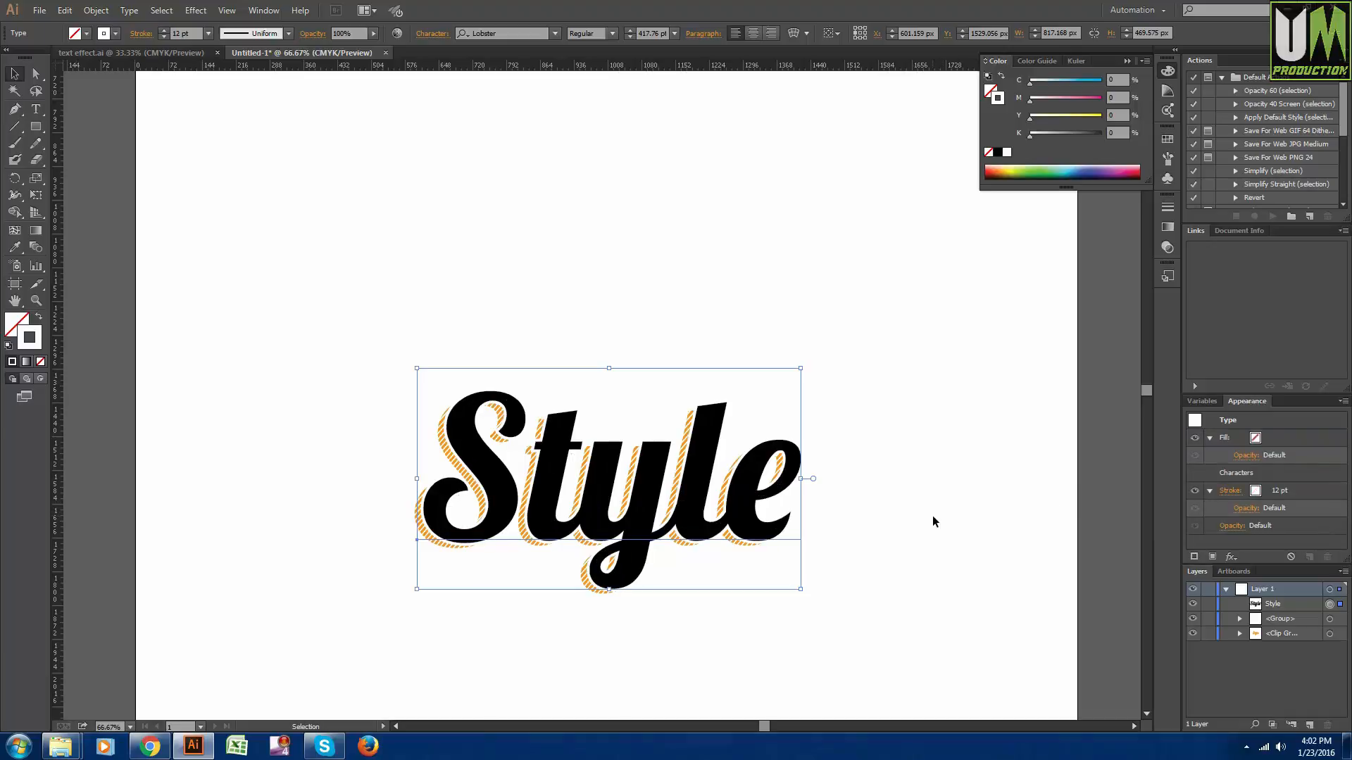
click(914, 599)
- Fine-tune the black "Style" text's offset from the striped shadow, to about X 603 px and Y 1527 px
key(ctrl+plus)
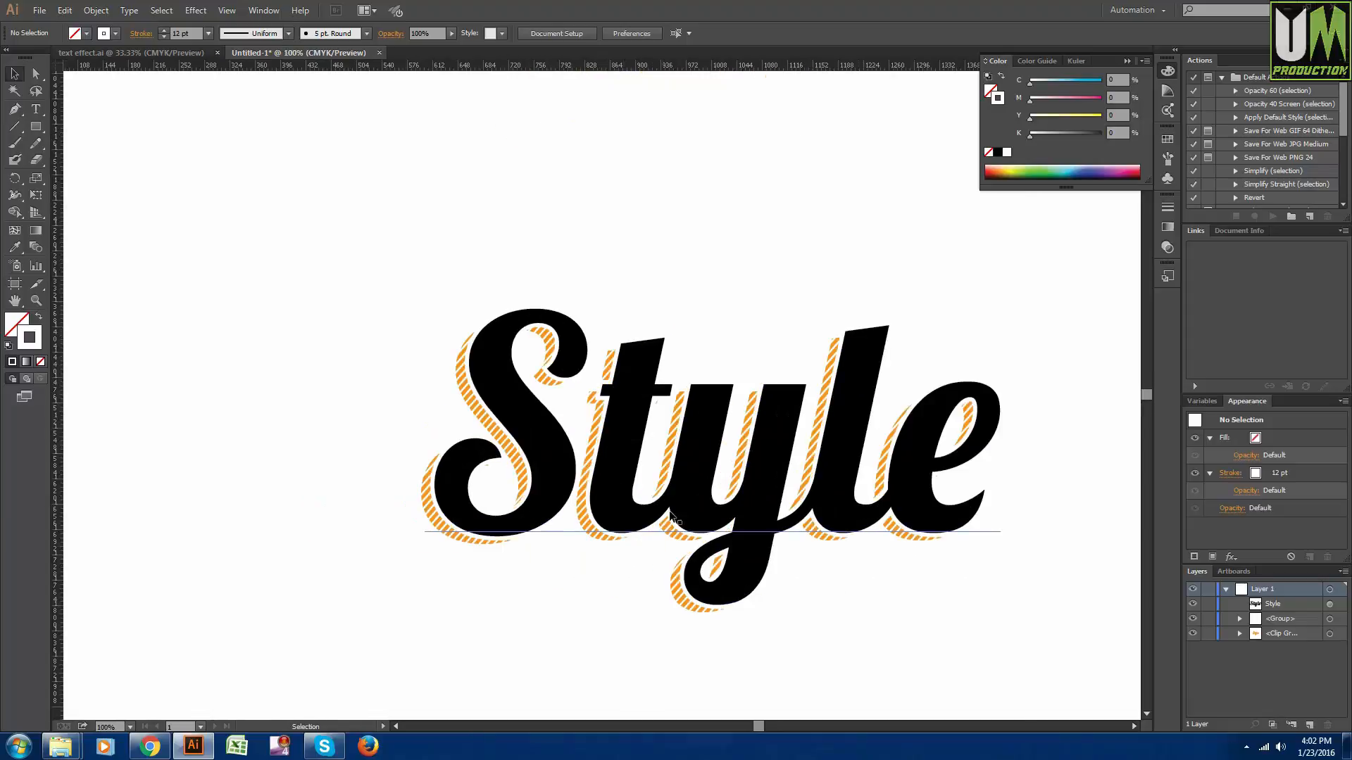
click(673, 516)
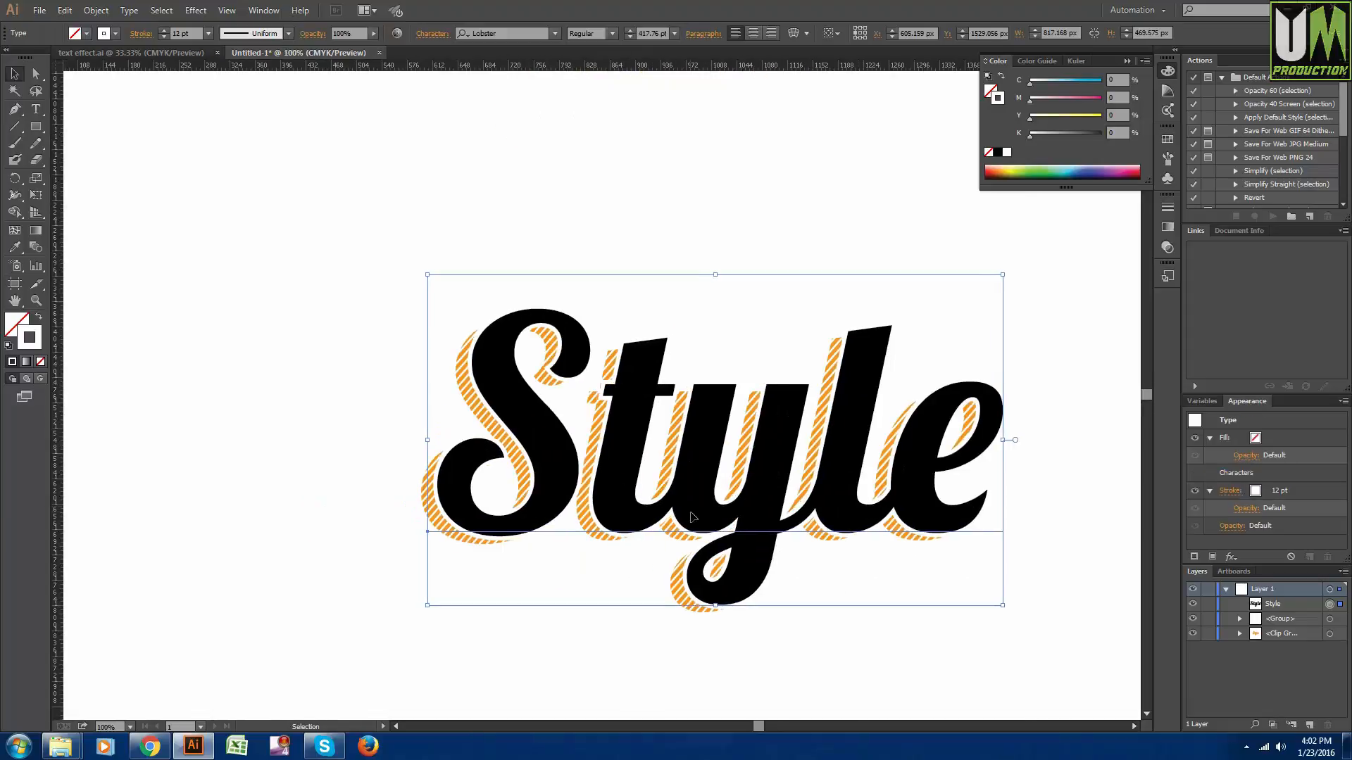
key(Up)
key(Up)
key(Left)
key(Left)
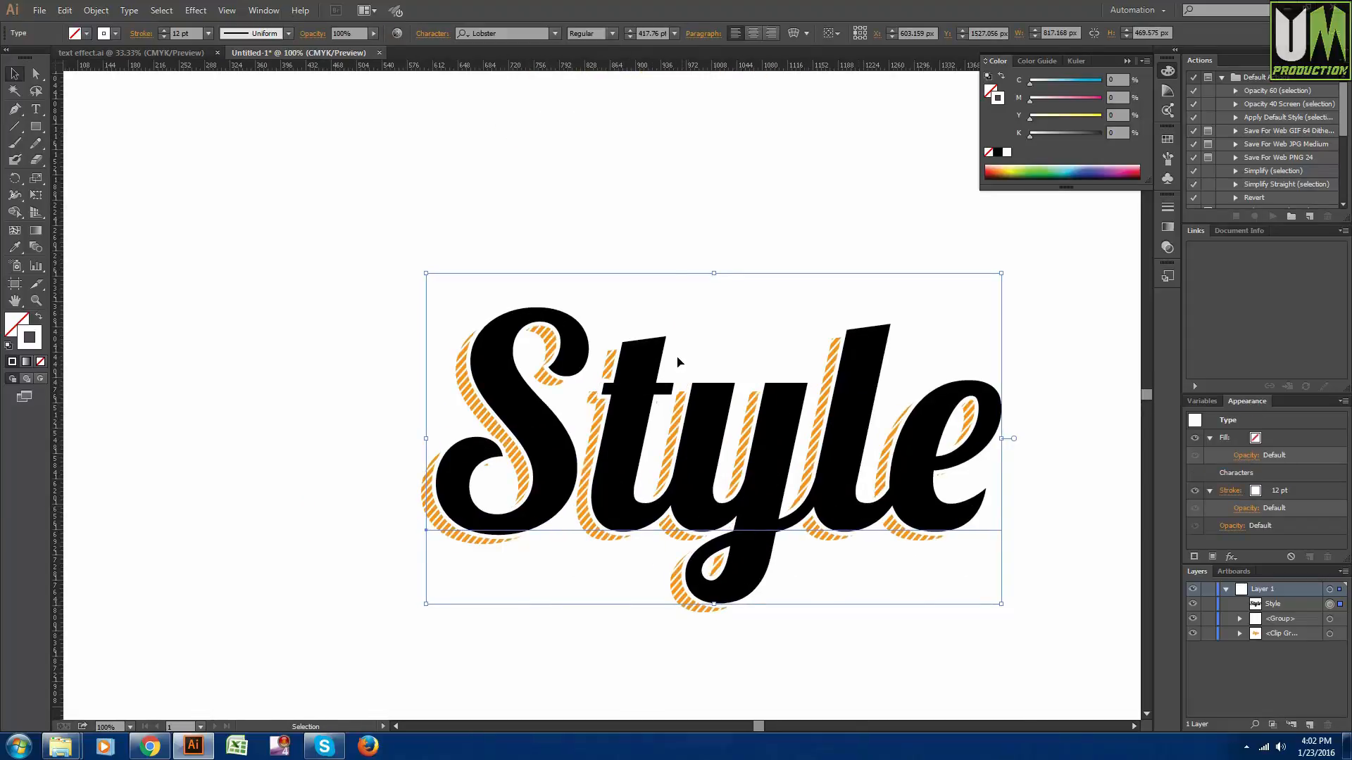
click(670, 231)
- Reduce the white stroke of the black "Style" text to 10 pt
scroll(683, 240, down, 2)
scroll(690, 250, up, 2)
scroll(696, 262, down, 1)
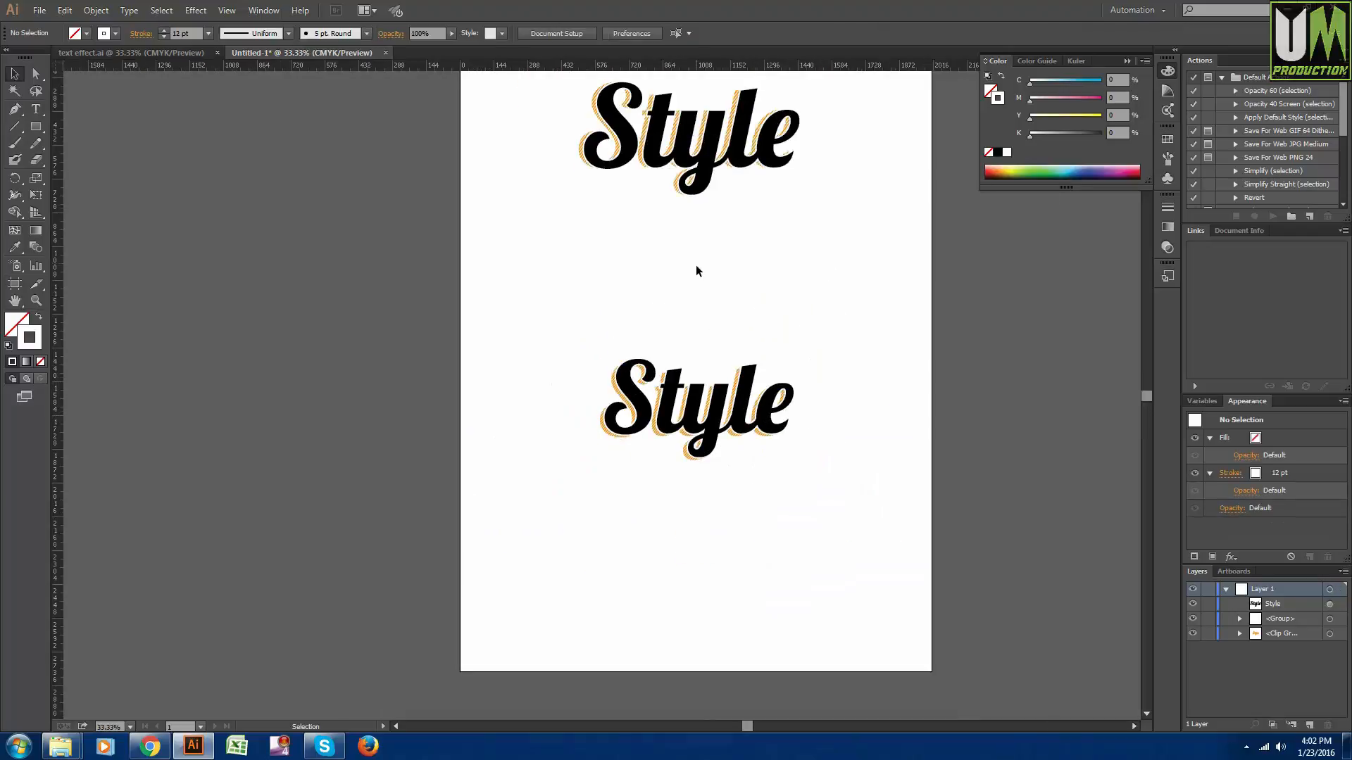
scroll(703, 286, down, 1)
scroll(705, 384, up, 3)
click(727, 449)
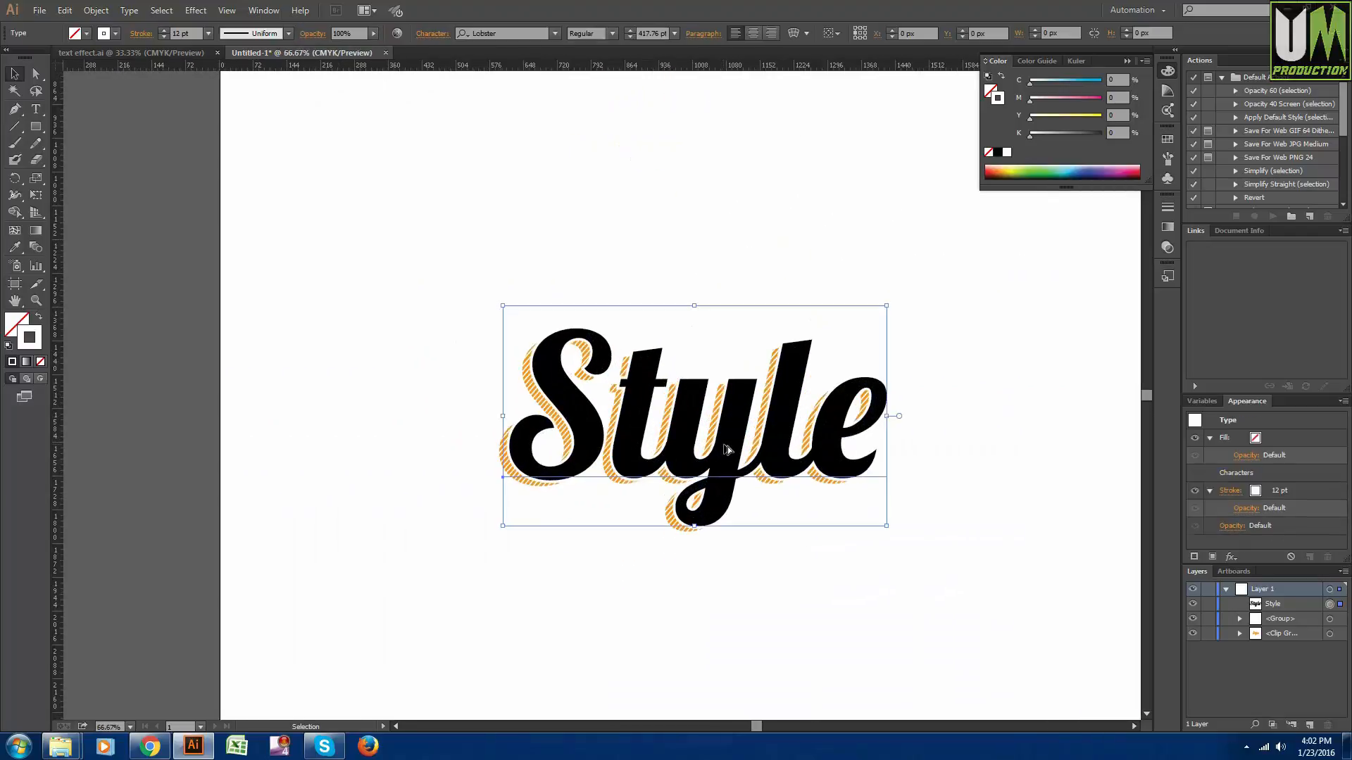
scroll(727, 449, up, 2)
click(1310, 490)
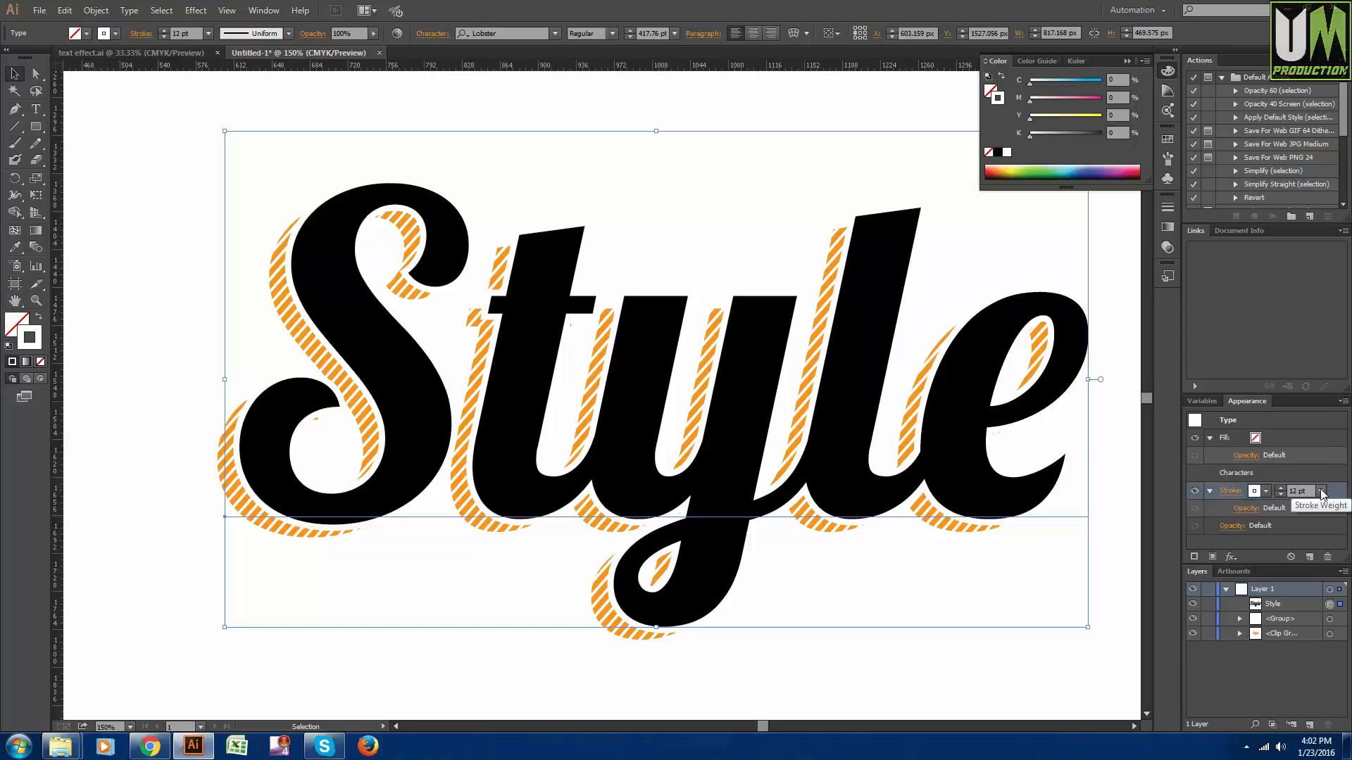
click(1322, 492)
click(1301, 340)
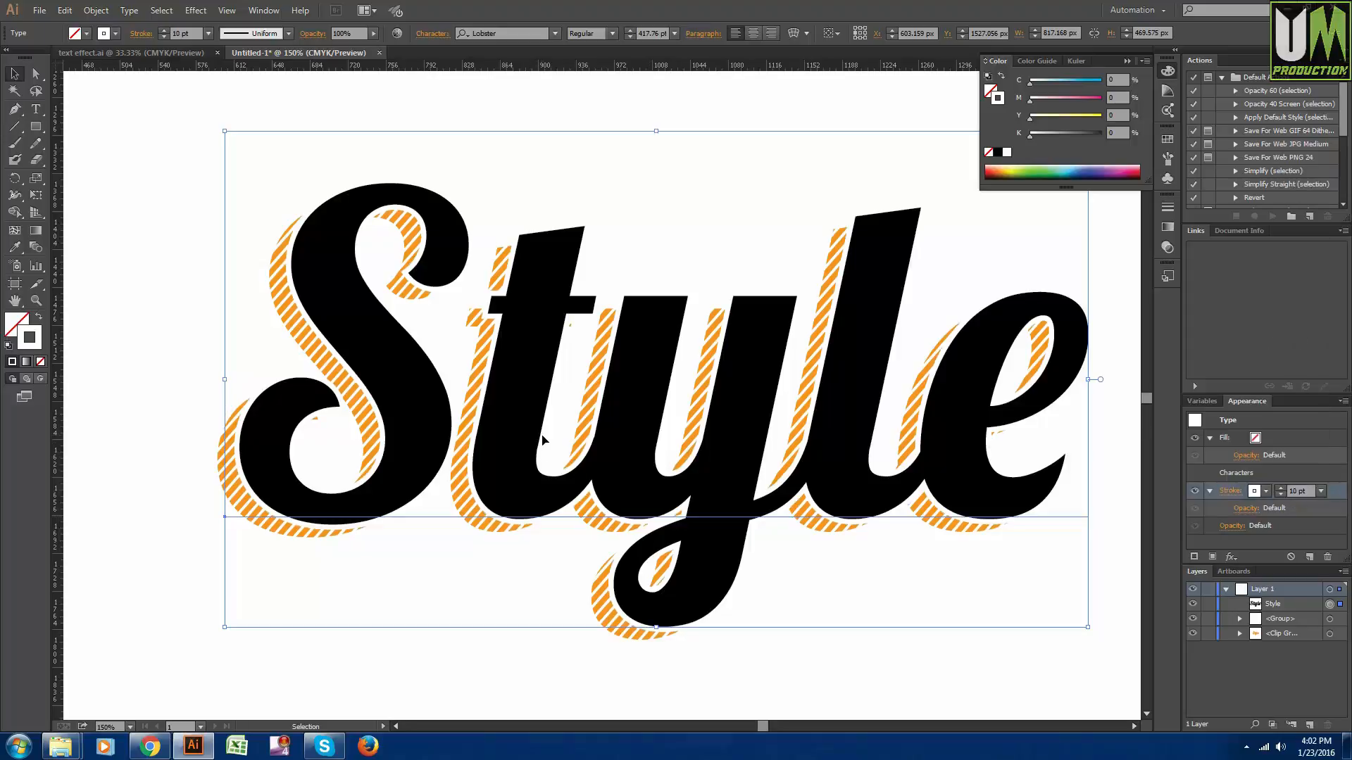
scroll(542, 440, down, 2)
click(865, 539)
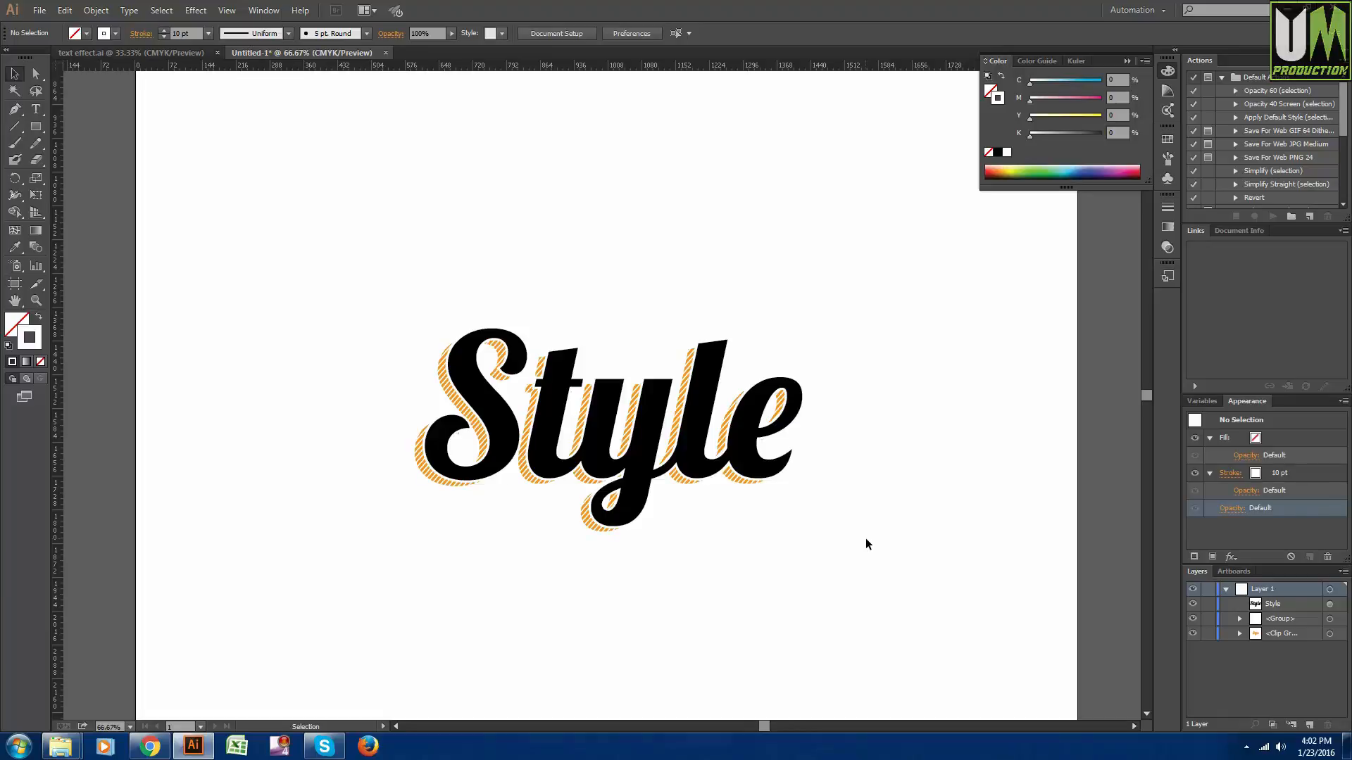
- Review the Blend tool's spacing options and leave them without changes
click(36, 248)
double_click(35, 247)
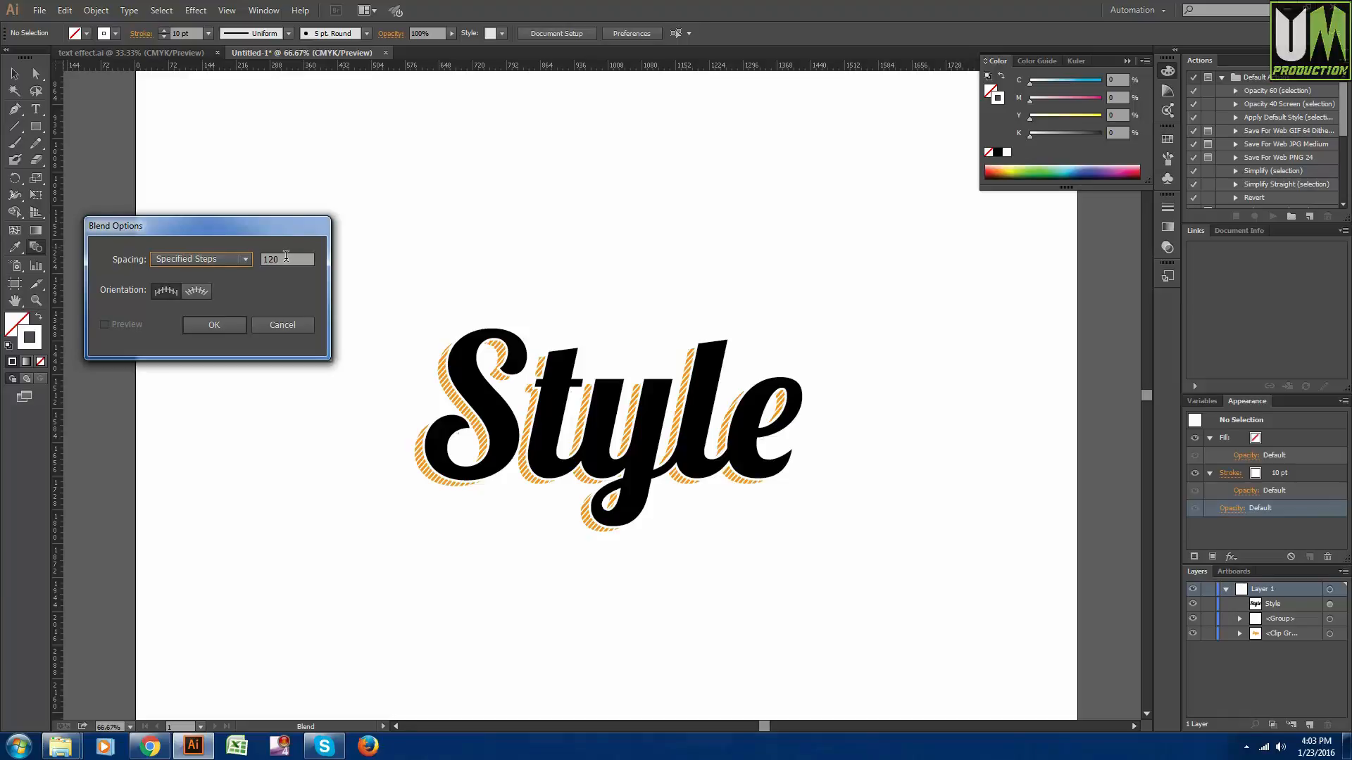
click(296, 324)
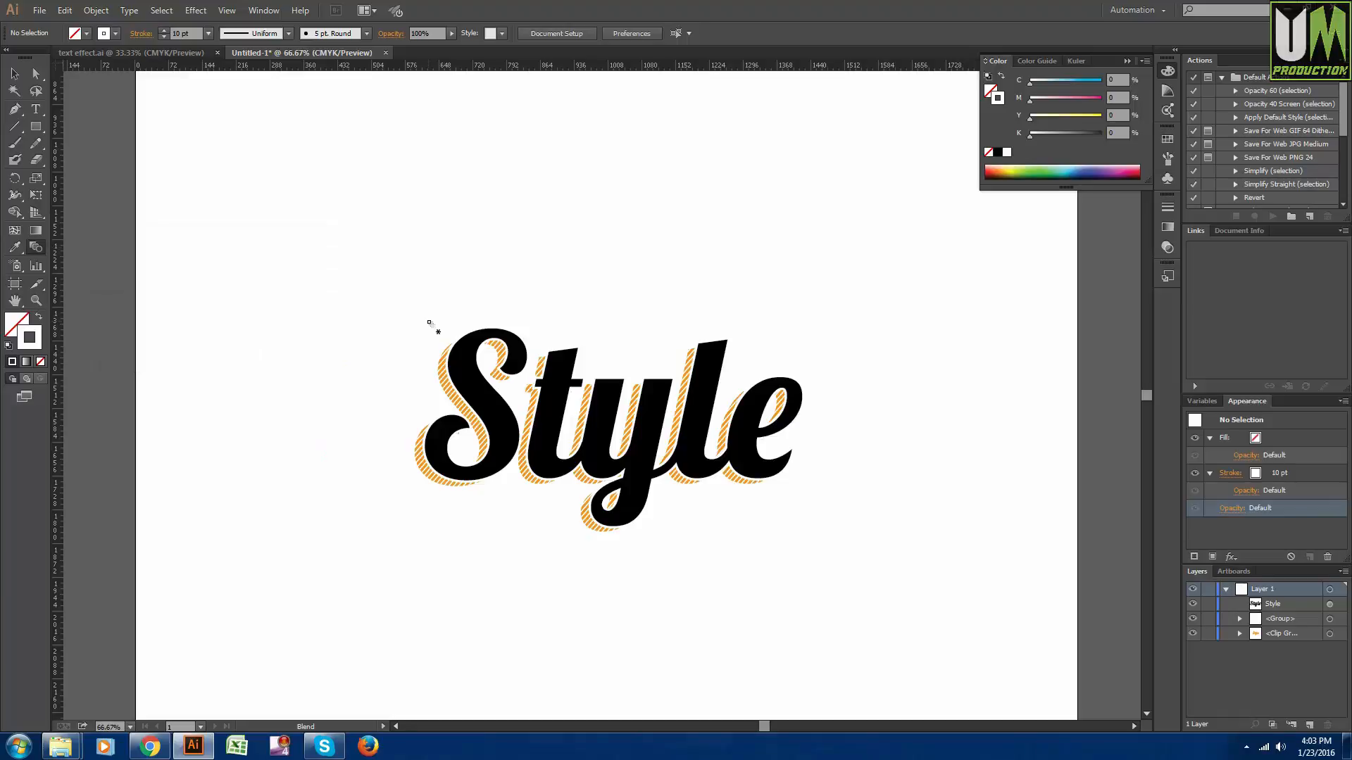